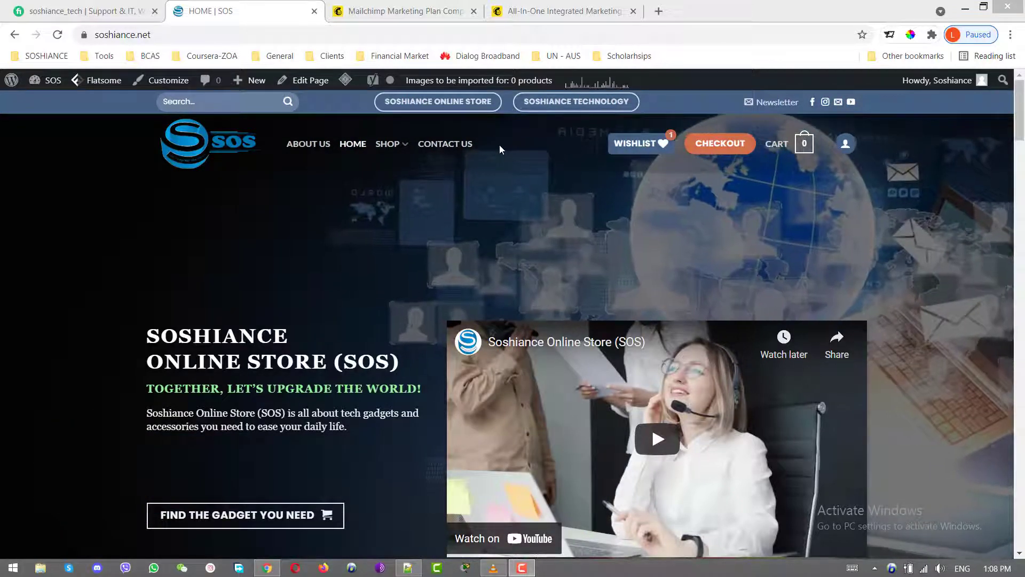
- Open the SOS site's Contact Us page from the header navigation
{"action": "left_click", "coordinate": [461, 144]}
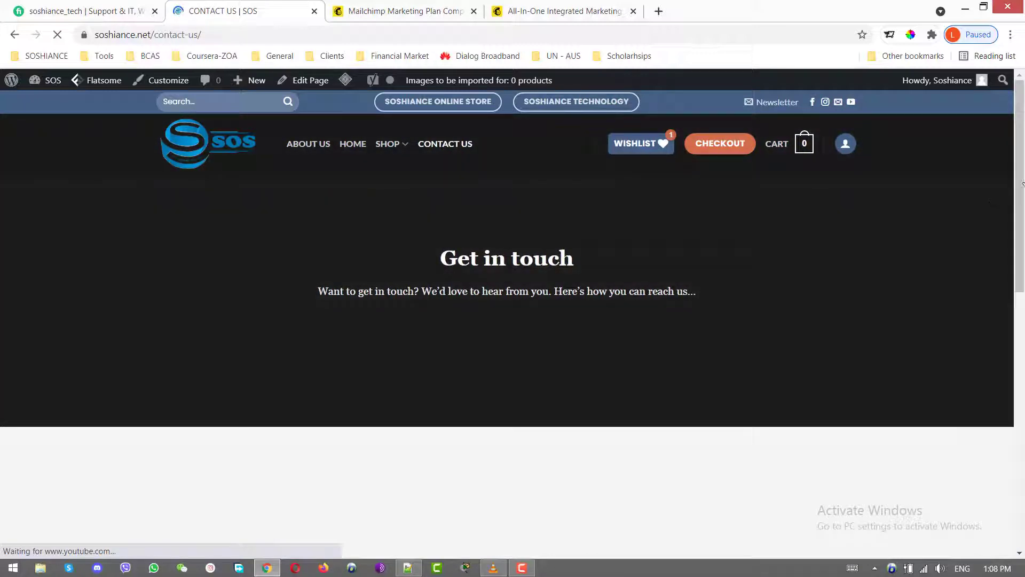
- Skim the Contact Us page, then return via the SOS logo to the home page product grid
{"action": "scroll", "coordinate": [598, 214], "scroll_direction": "down", "scroll_amount": 6}
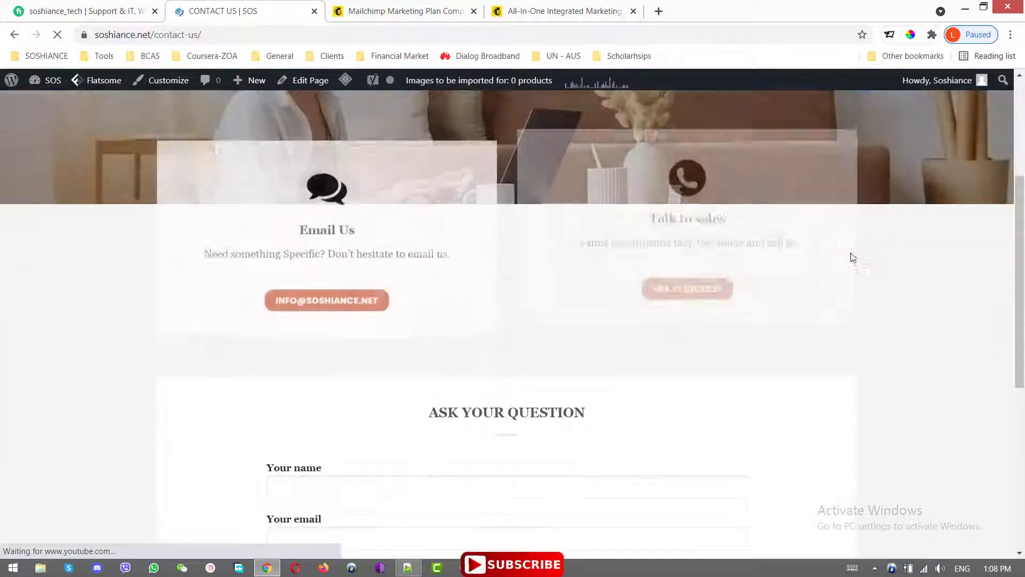
{"action": "scroll", "coordinate": [668, 384], "scroll_direction": "down", "scroll_amount": 5}
{"action": "scroll", "coordinate": [687, 389], "scroll_direction": "up", "scroll_amount": 15}
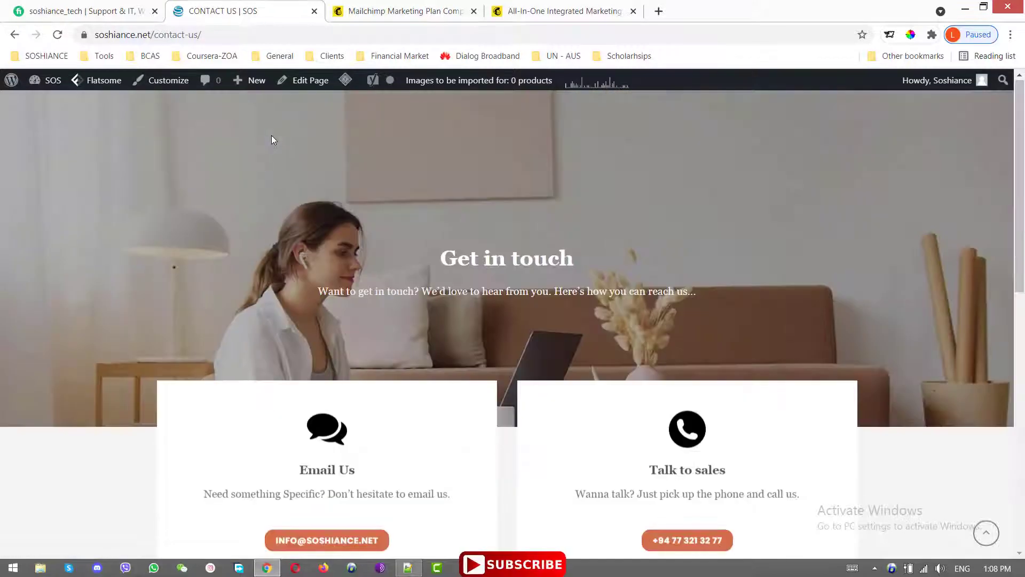
{"action": "left_click", "coordinate": [247, 149]}
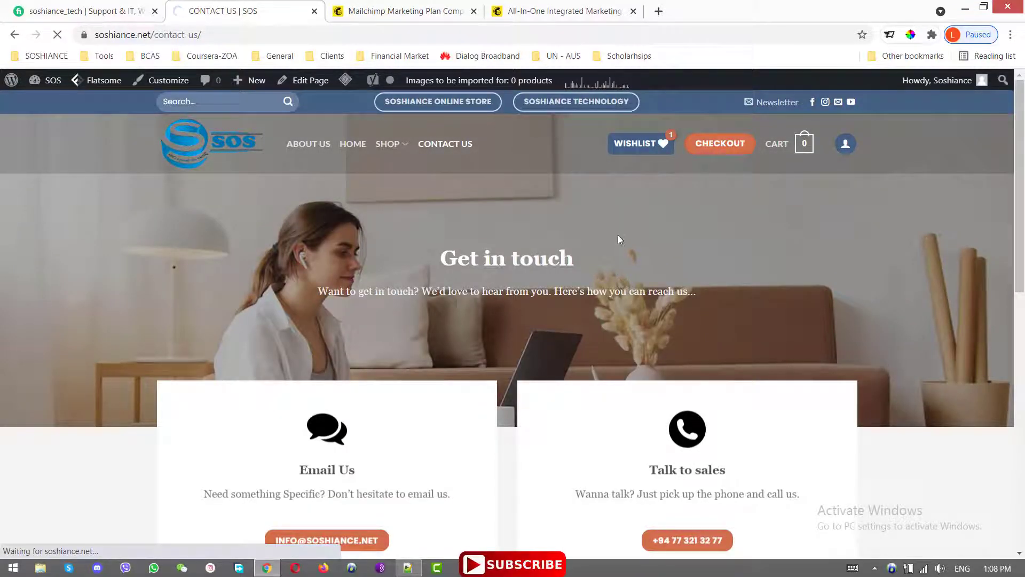
{"action": "scroll", "coordinate": [609, 246], "scroll_direction": "down", "scroll_amount": 15}
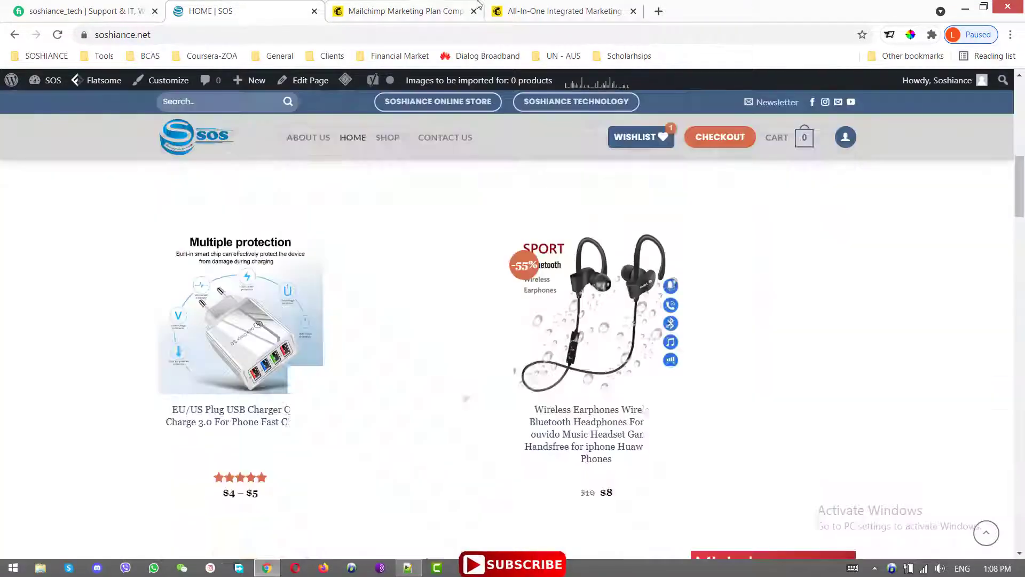
- Review the Mailchimp Compare plans pricing table, then close that tab
{"action": "left_click", "coordinate": [430, 9]}
{"action": "scroll", "coordinate": [474, 256], "scroll_direction": "up", "scroll_amount": 5}
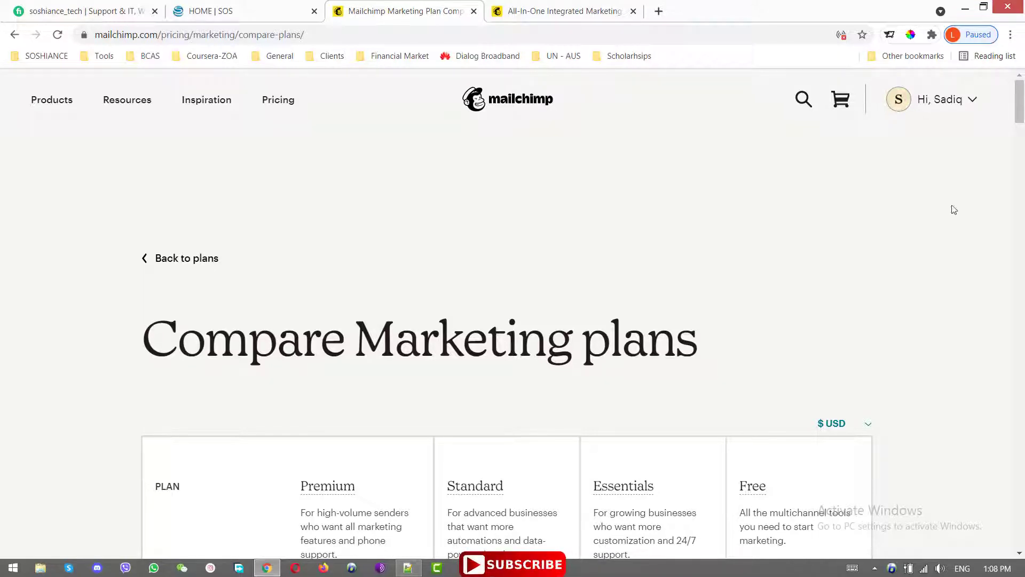
{"action": "left_click_drag", "start_coordinate": [1019, 105], "coordinate": [1024, 185]}
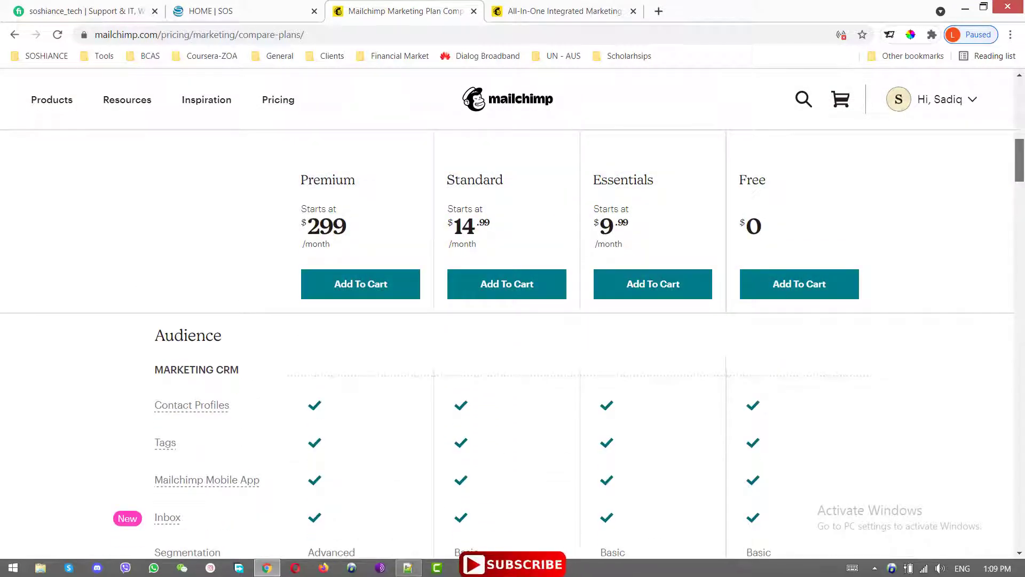
{"action": "scroll", "coordinate": [513, 341], "scroll_direction": "down", "scroll_amount": 3}
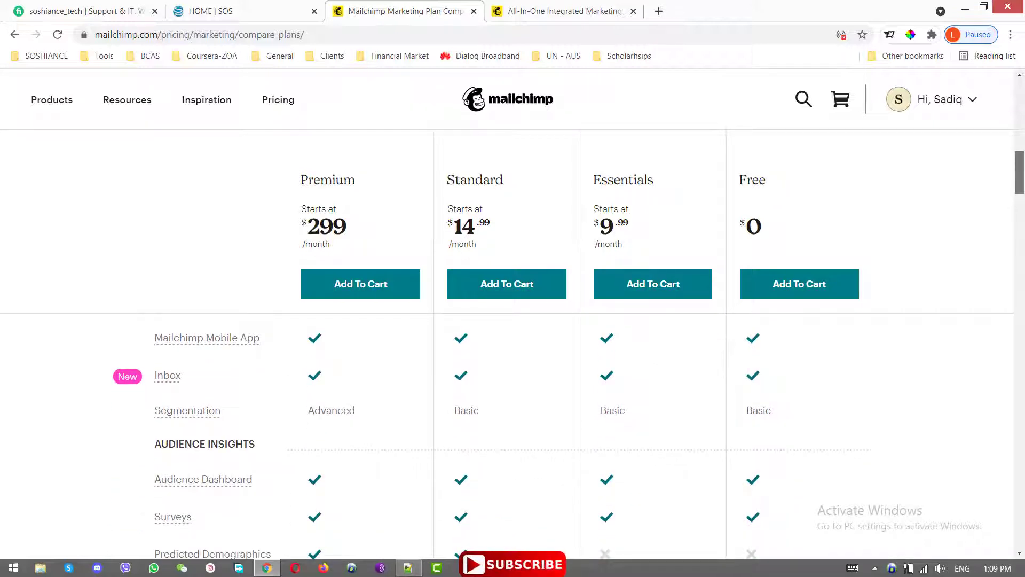
{"action": "scroll", "coordinate": [513, 427], "scroll_direction": "down", "scroll_amount": 5}
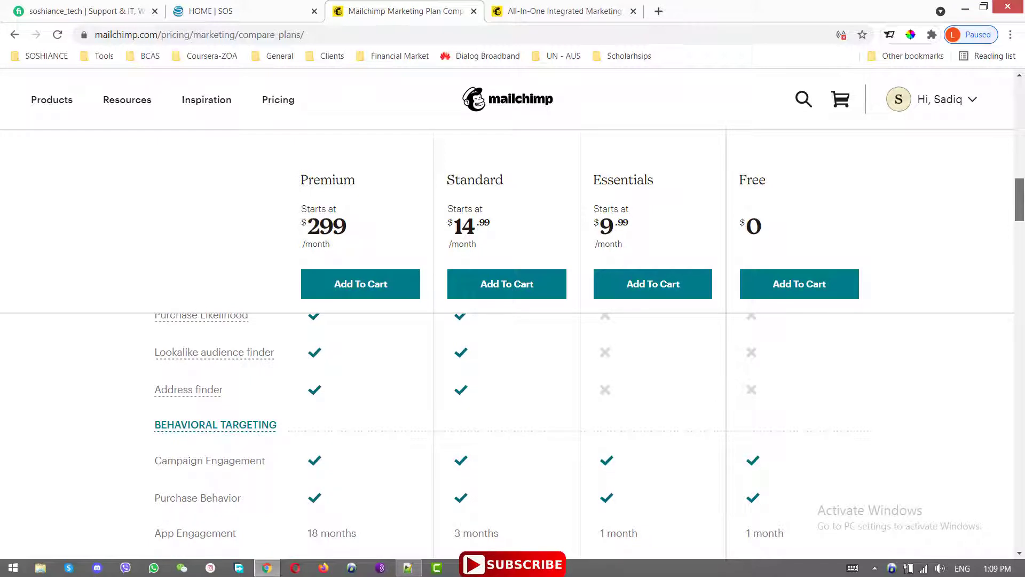
{"action": "left_click_drag", "start_coordinate": [1020, 198], "coordinate": [1020, 200]}
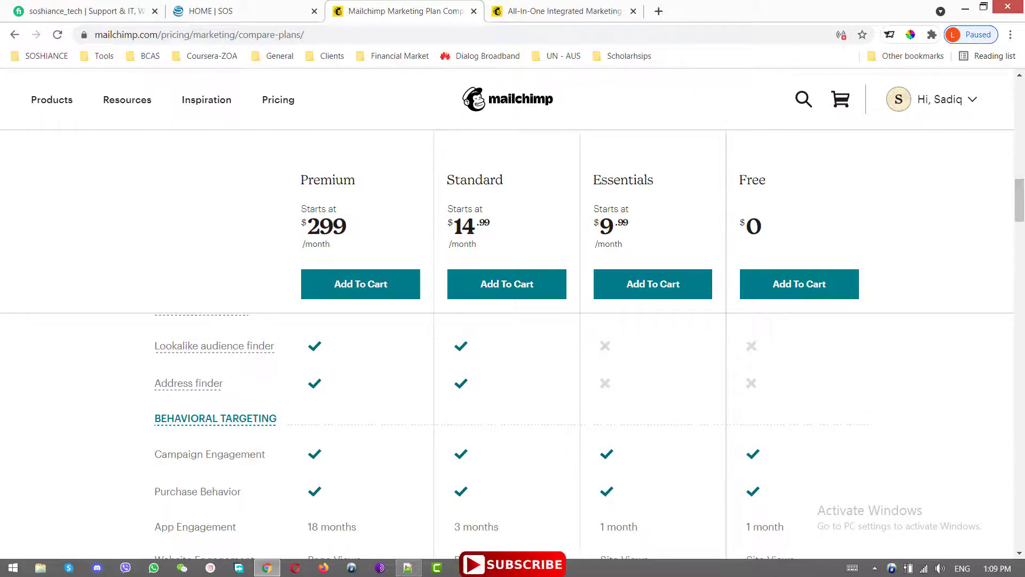
{"action": "scroll", "coordinate": [810, 415], "scroll_direction": "down", "scroll_amount": 4}
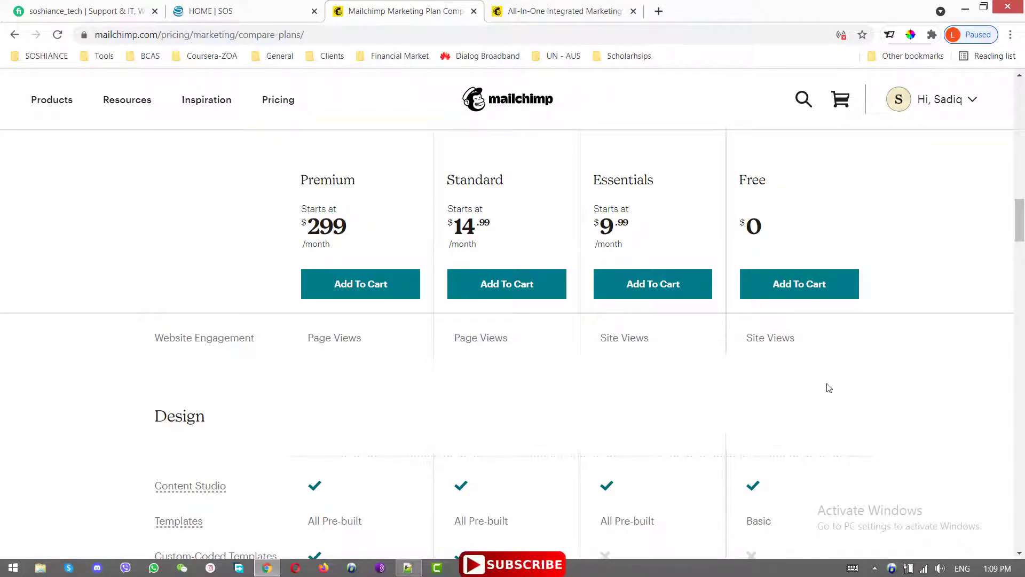
{"action": "scroll", "coordinate": [828, 388], "scroll_direction": "down", "scroll_amount": 4}
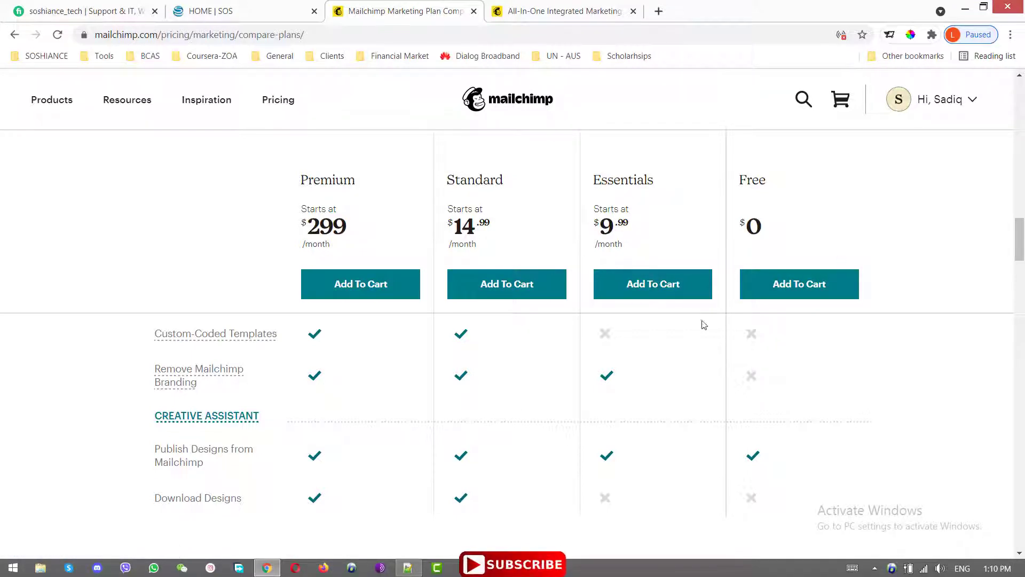
{"action": "scroll", "coordinate": [746, 326], "scroll_direction": "down", "scroll_amount": 10}
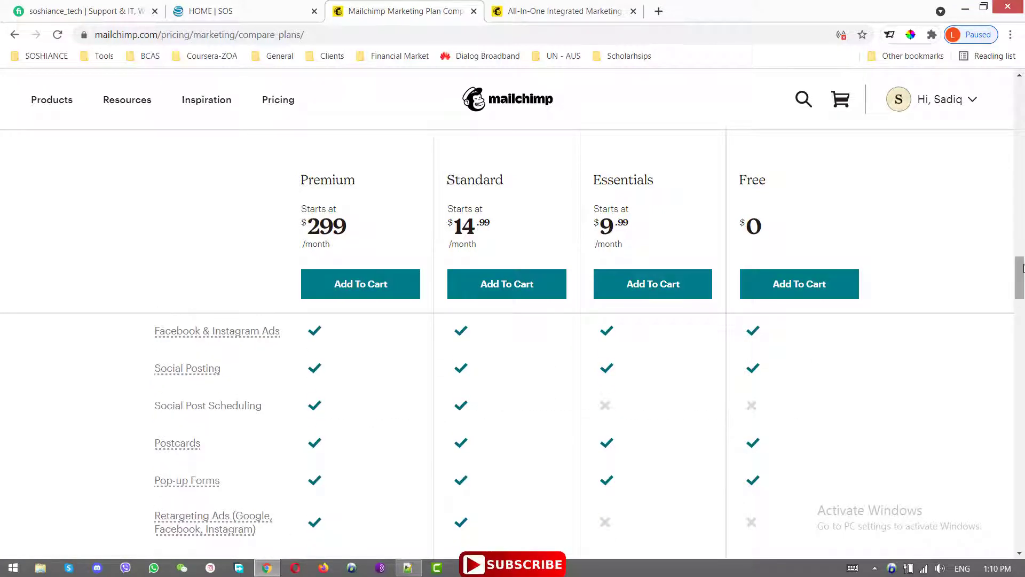
{"action": "left_click_drag", "start_coordinate": [1021, 279], "coordinate": [1020, 84]}
{"action": "left_click", "coordinate": [474, 10]}
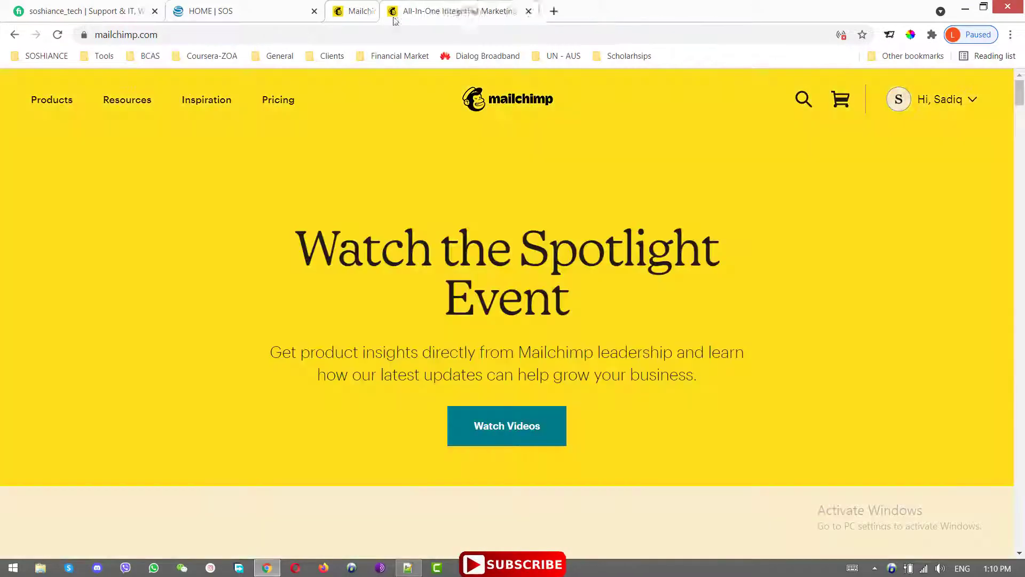
- Go from the SOS home page to the WordPress admin Dashboard, then to Installed Plugins
{"action": "left_click", "coordinate": [205, 6]}
{"action": "scroll", "coordinate": [76, 133], "scroll_direction": "up", "scroll_amount": 10}
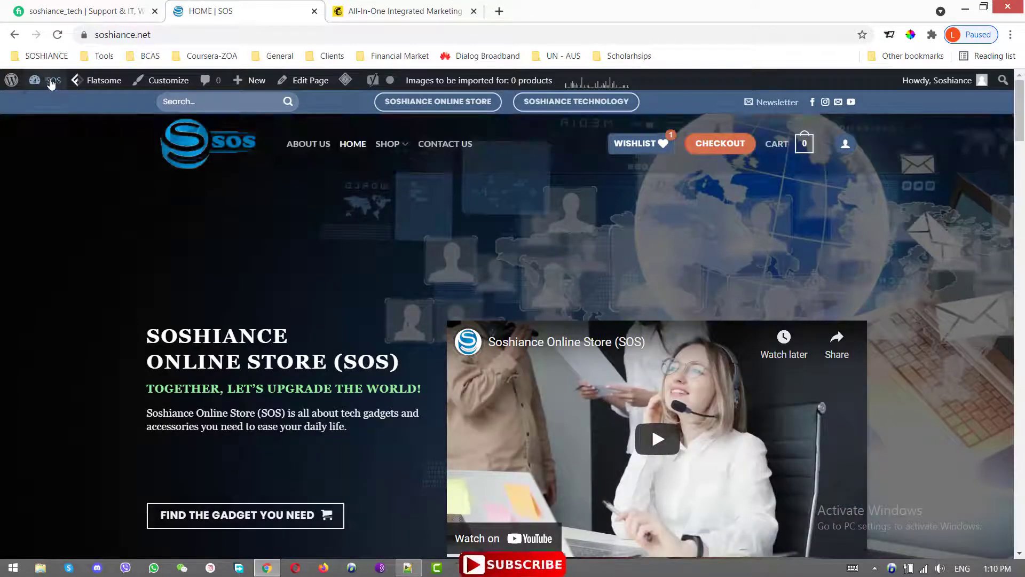
{"action": "left_click", "coordinate": [54, 105]}
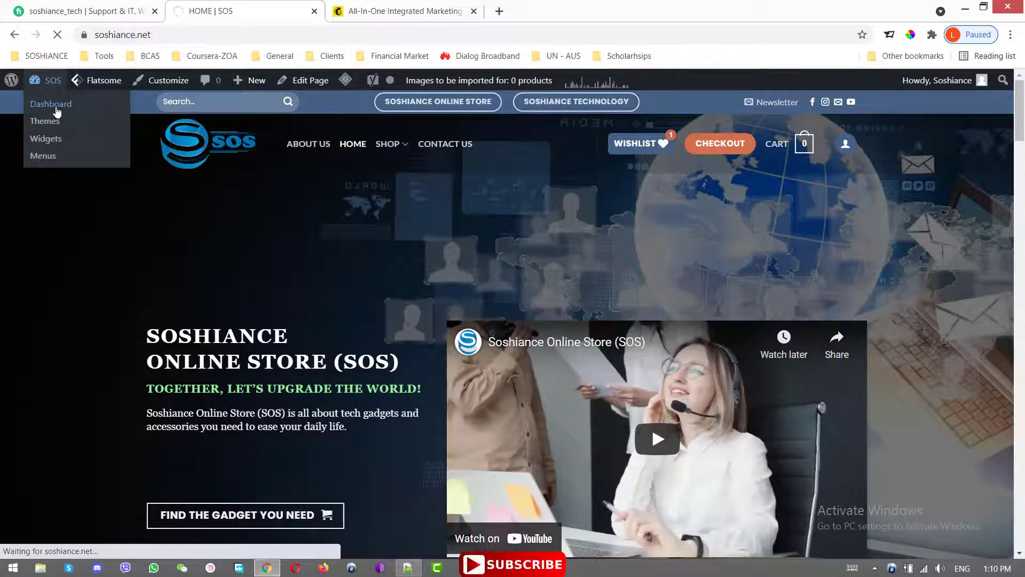
{"action": "scroll", "coordinate": [61, 286], "scroll_direction": "down", "scroll_amount": 5}
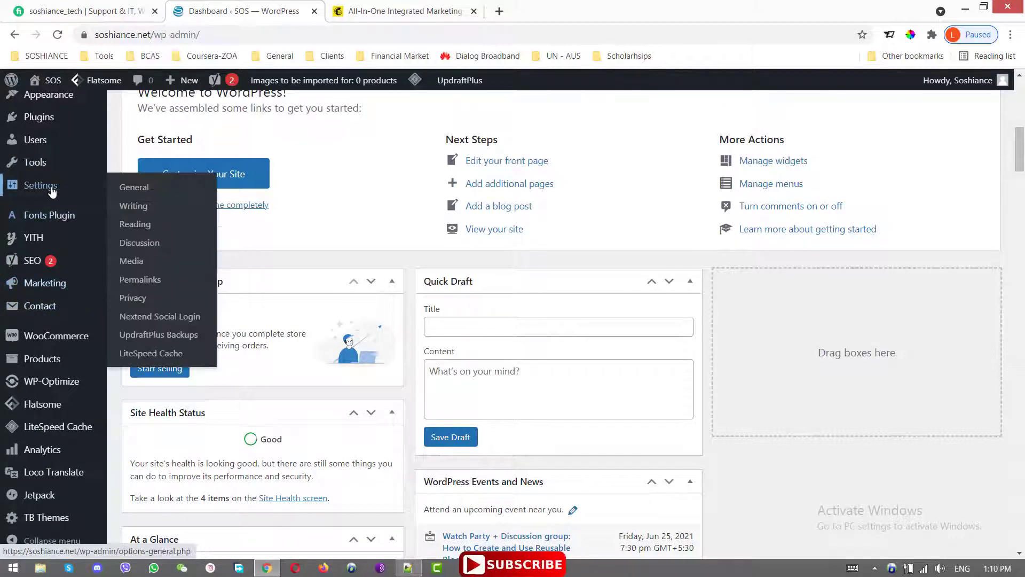
{"action": "scroll", "coordinate": [68, 225], "scroll_direction": "up", "scroll_amount": 5}
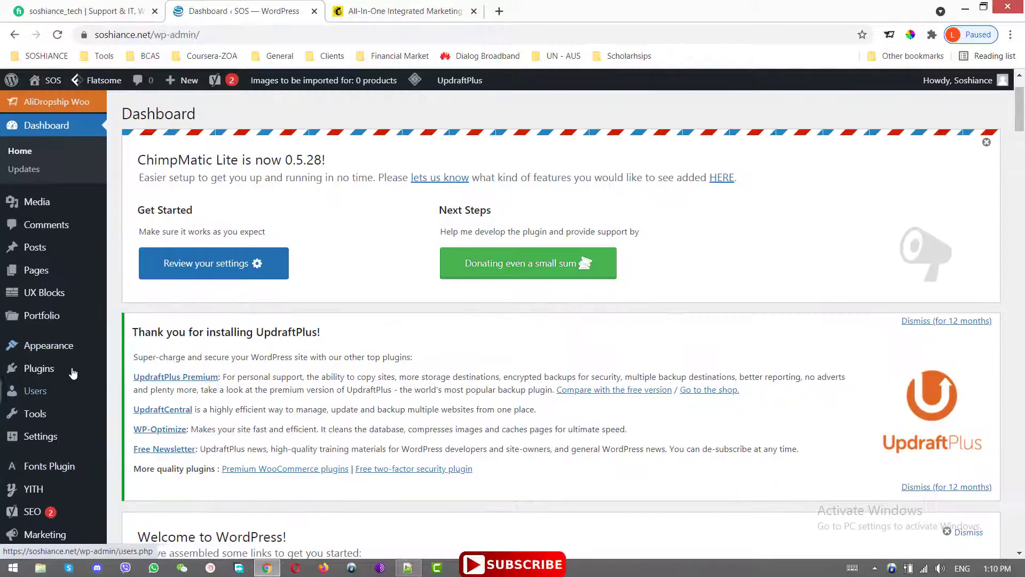
{"action": "left_click", "coordinate": [154, 374]}
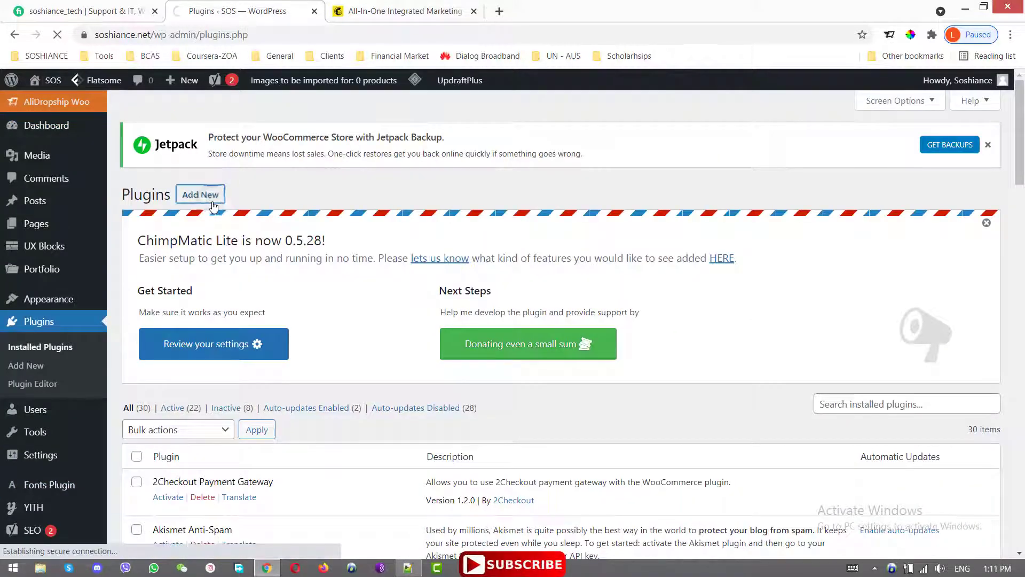
- On the Add Plugins page, search the directory for 'Contact Form' and skim the results
{"action": "left_click", "coordinate": [213, 202]}
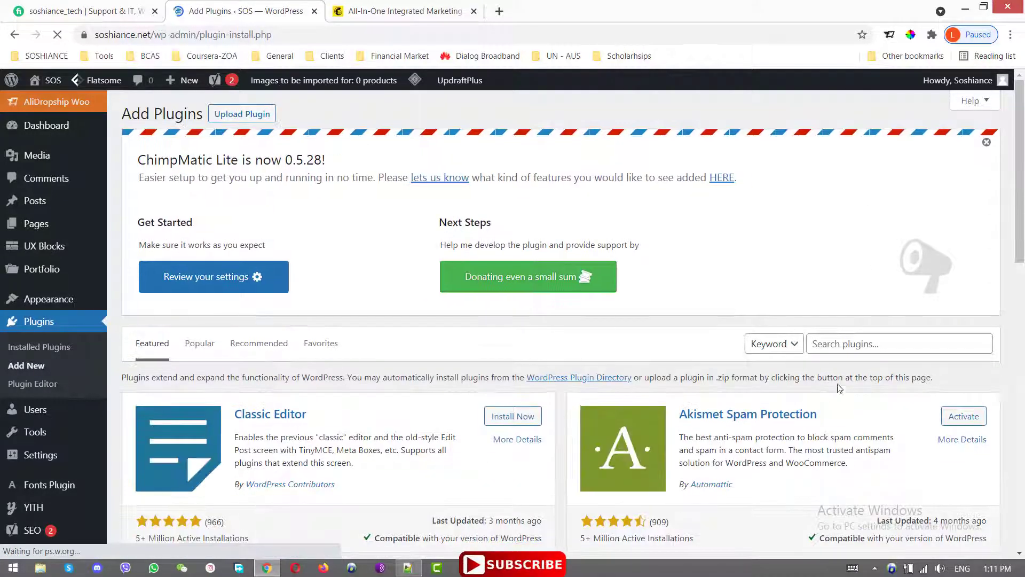
{"action": "left_click", "coordinate": [840, 344]}
{"action": "type", "text": "Cont"}
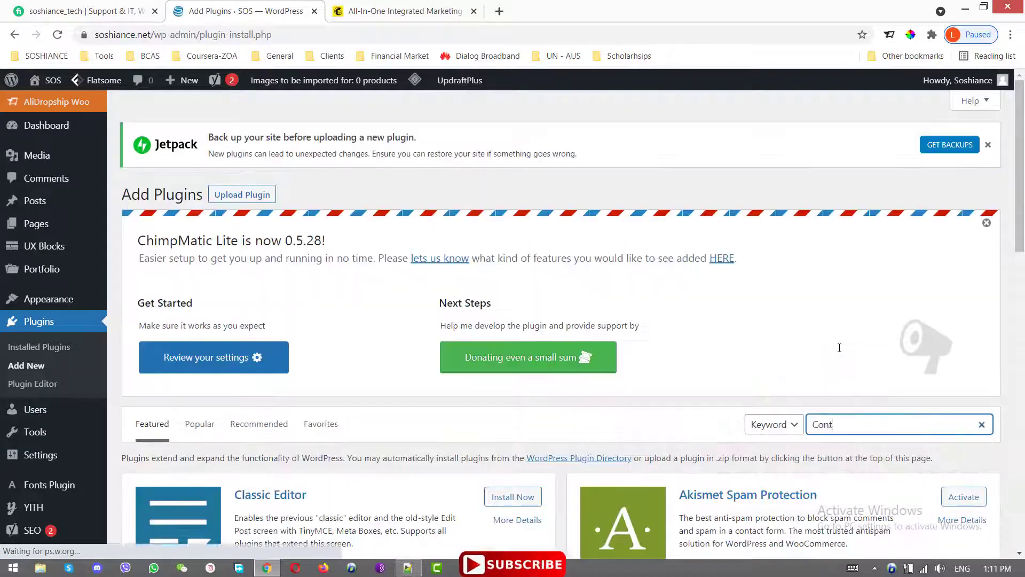
{"action": "type", "text": "act Form 7"}
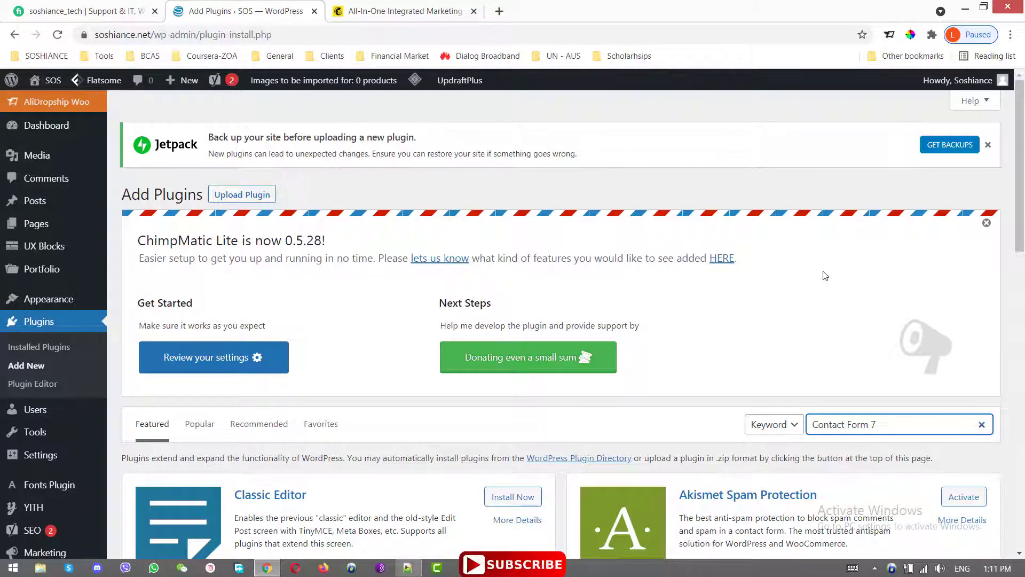
{"action": "scroll", "coordinate": [1022, 231], "scroll_direction": "down", "scroll_amount": 2}
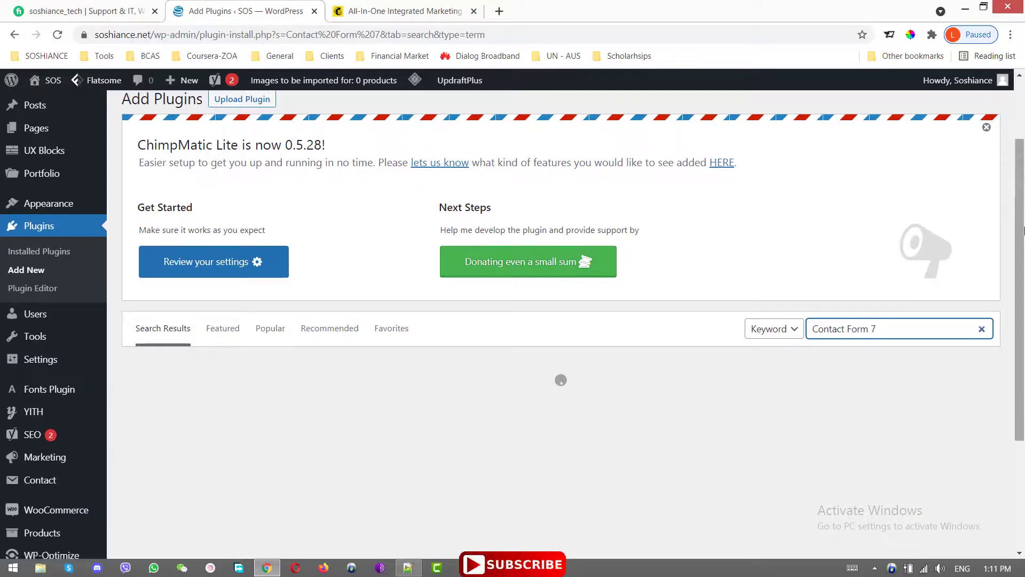
{"action": "scroll", "coordinate": [1024, 231], "scroll_direction": "down", "scroll_amount": 2}
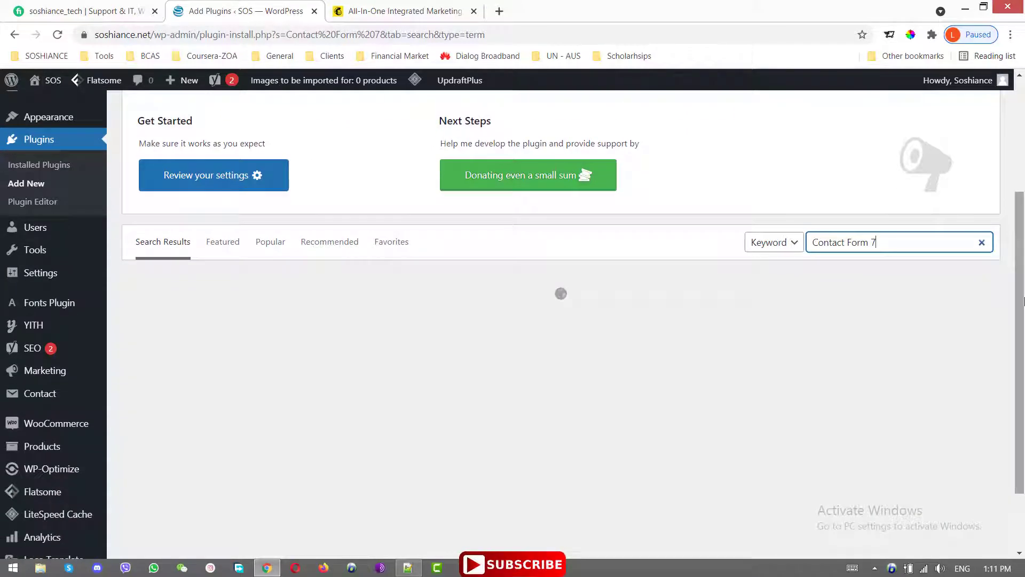
{"action": "scroll", "coordinate": [780, 401], "scroll_direction": "down", "scroll_amount": 5}
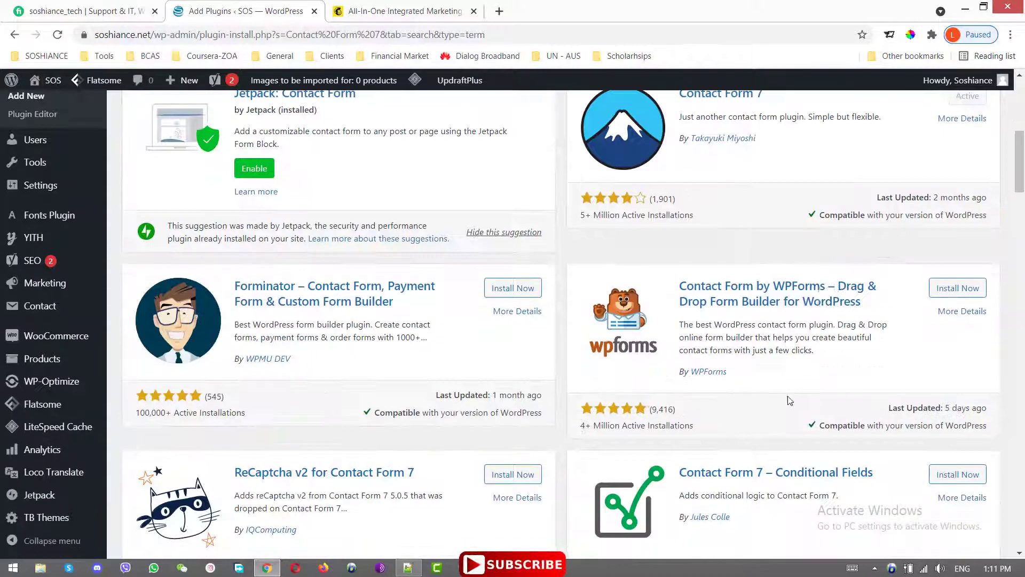
{"action": "scroll", "coordinate": [780, 401], "scroll_direction": "up", "scroll_amount": 4}
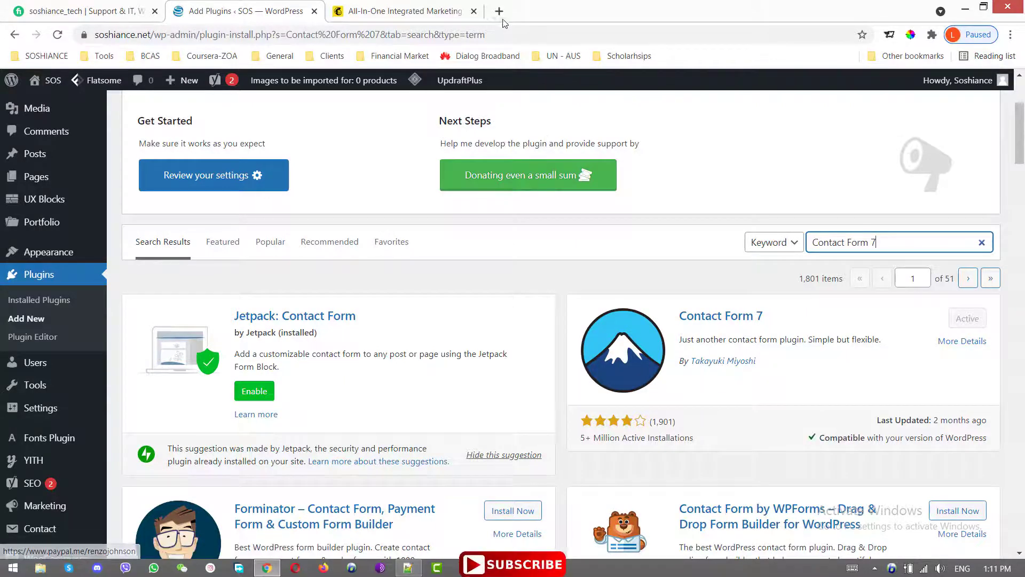
- Replace the search term with 'Mailchimp Contact form 7' and scroll through the matching plugins
{"action": "triple_click", "coordinate": [890, 247]}
{"action": "type", "text": "M"}
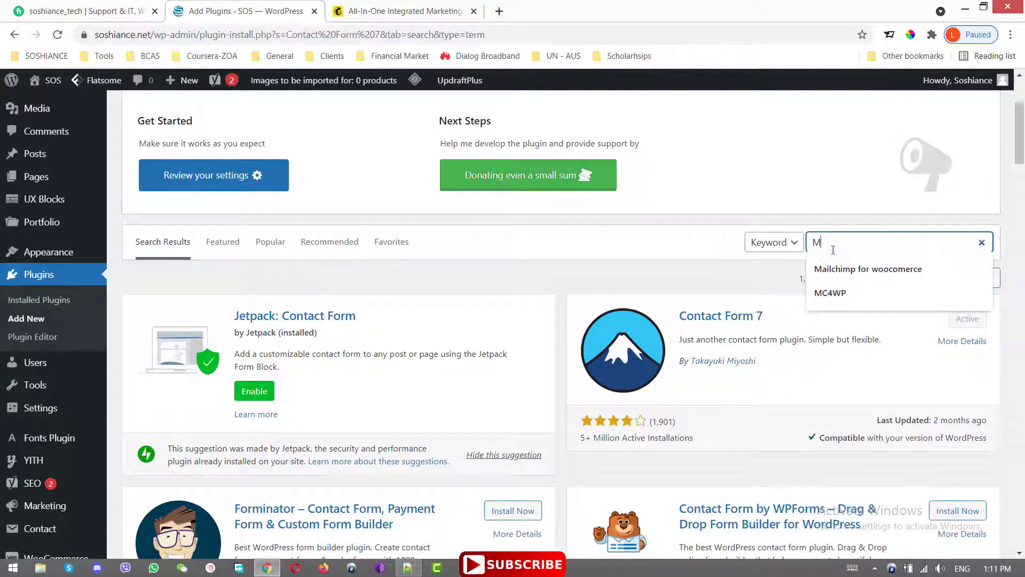
{"action": "type", "text": "ailchimp Contact form 7"}
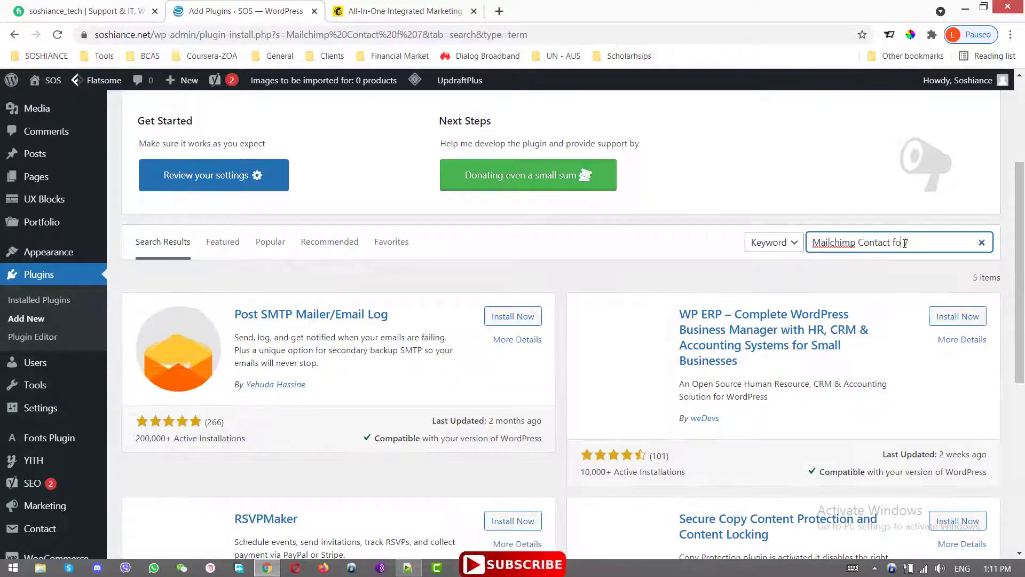
{"action": "left_click", "coordinate": [901, 243]}
{"action": "type", "text": "orm"}
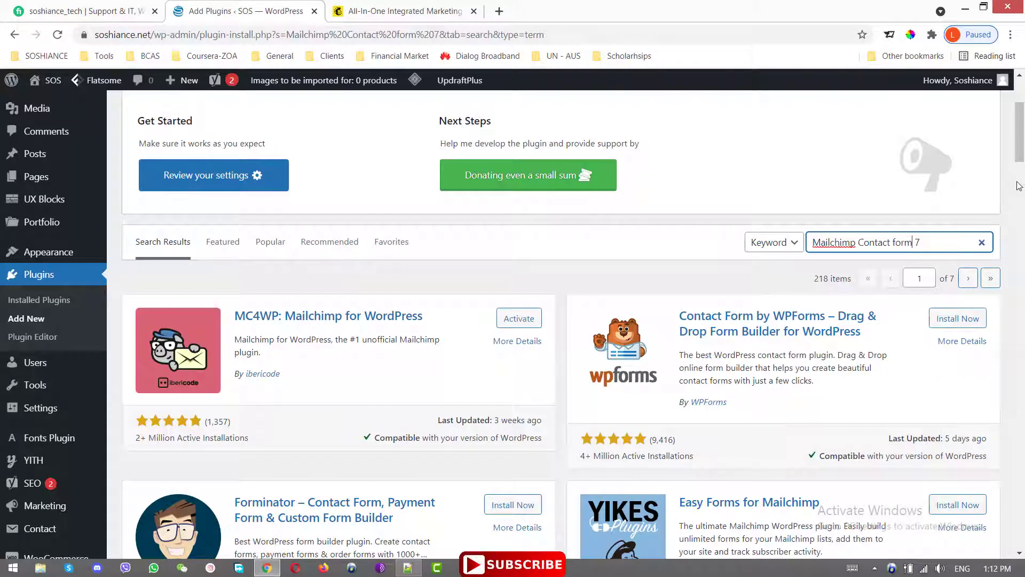
{"action": "scroll", "coordinate": [1020, 187], "scroll_direction": "down", "scroll_amount": 3}
{"action": "scroll", "coordinate": [1021, 191], "scroll_direction": "down", "scroll_amount": 2}
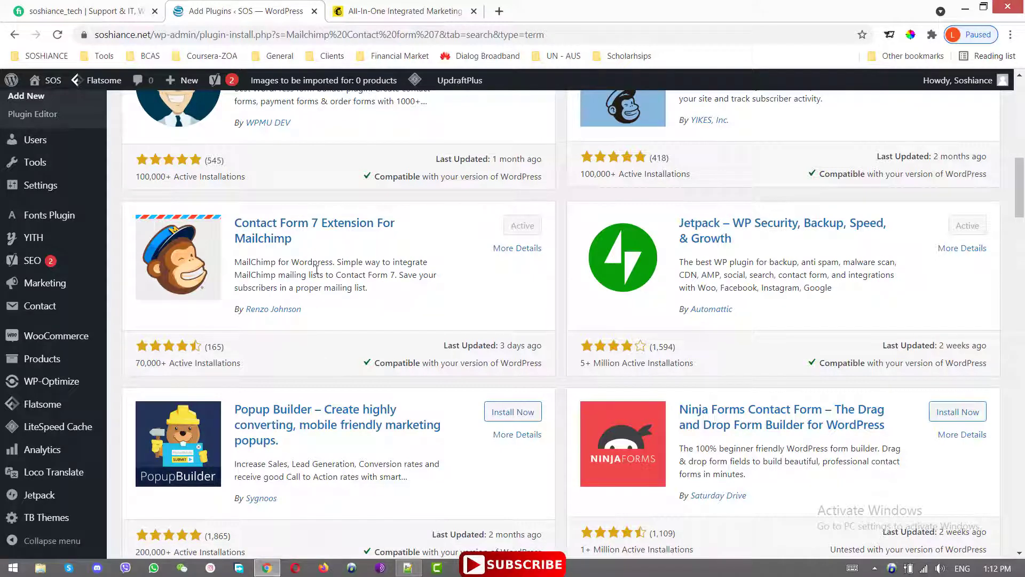
{"action": "mouse_move", "coordinate": [54, 334]}
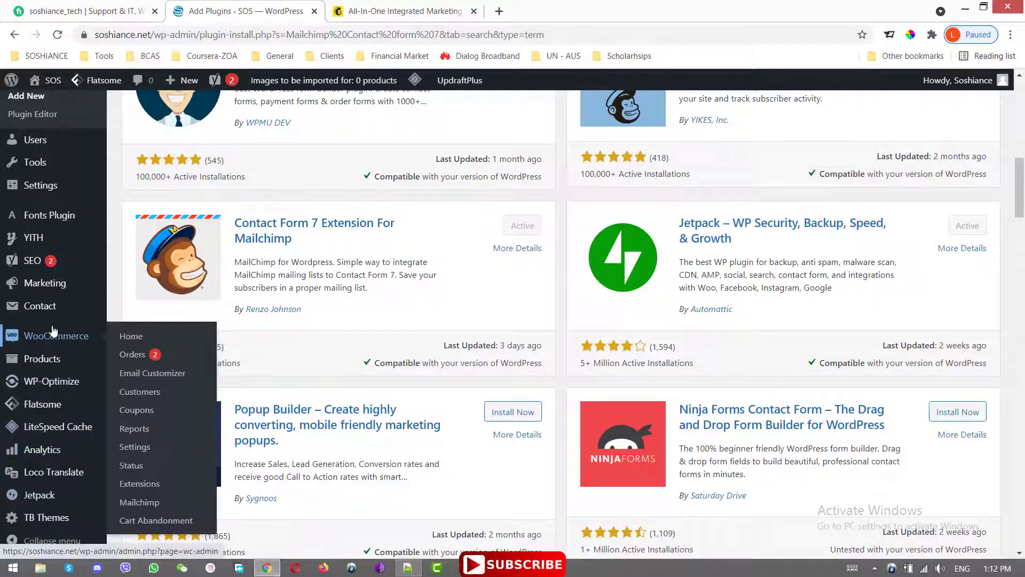
{"action": "scroll", "coordinate": [50, 321], "scroll_direction": "down", "scroll_amount": 8}
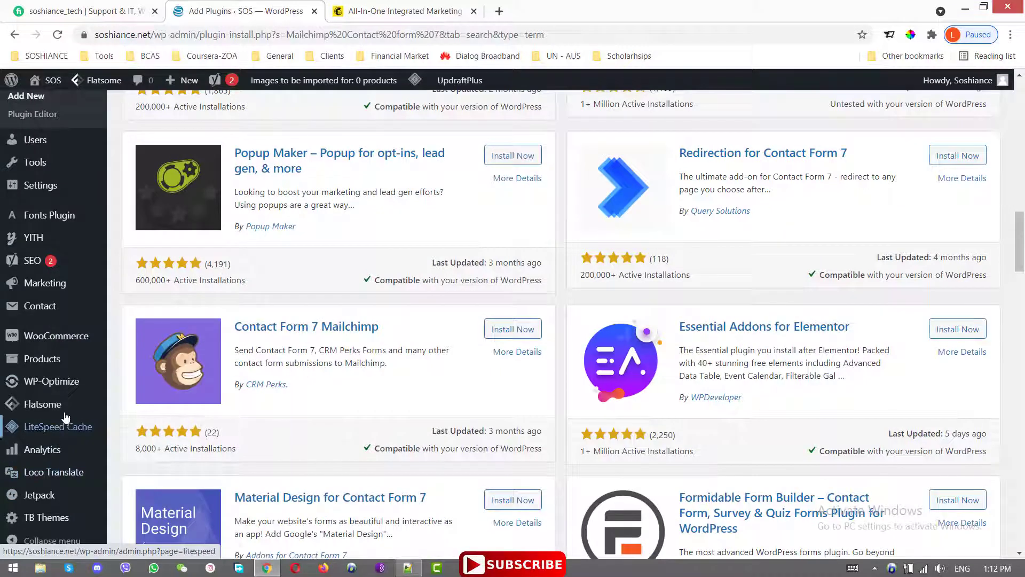
{"action": "mouse_move", "coordinate": [68, 362]}
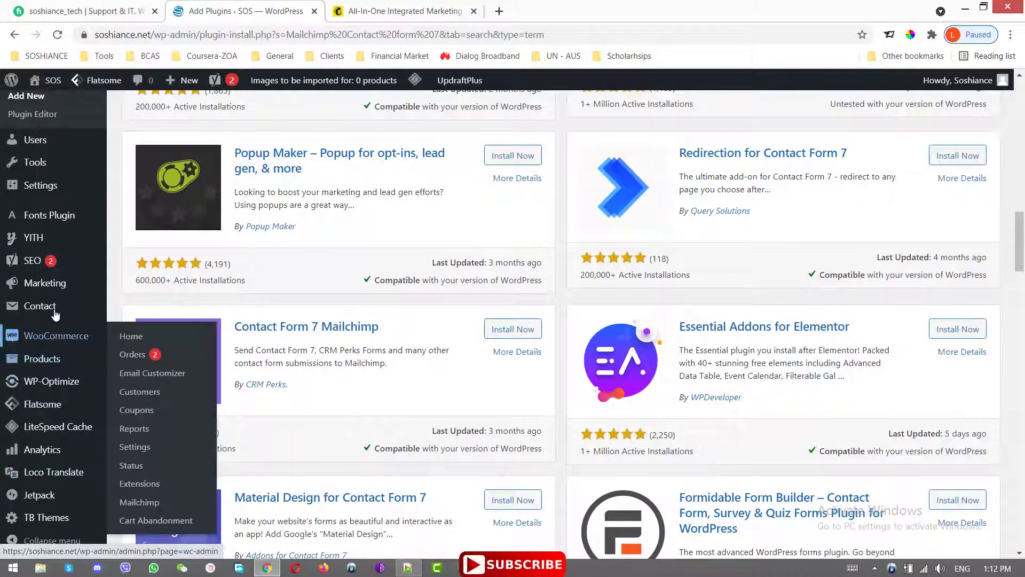
{"action": "mouse_move", "coordinate": [40, 306]}
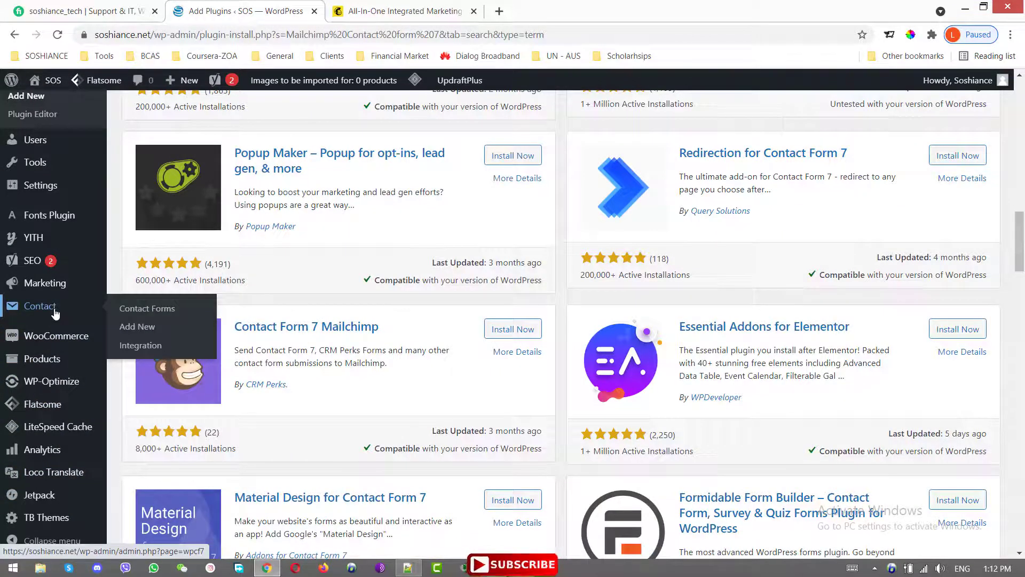
- Open the Contact Forms list and view the live site's Contact Us page in a new tab
{"action": "left_click", "coordinate": [153, 317]}
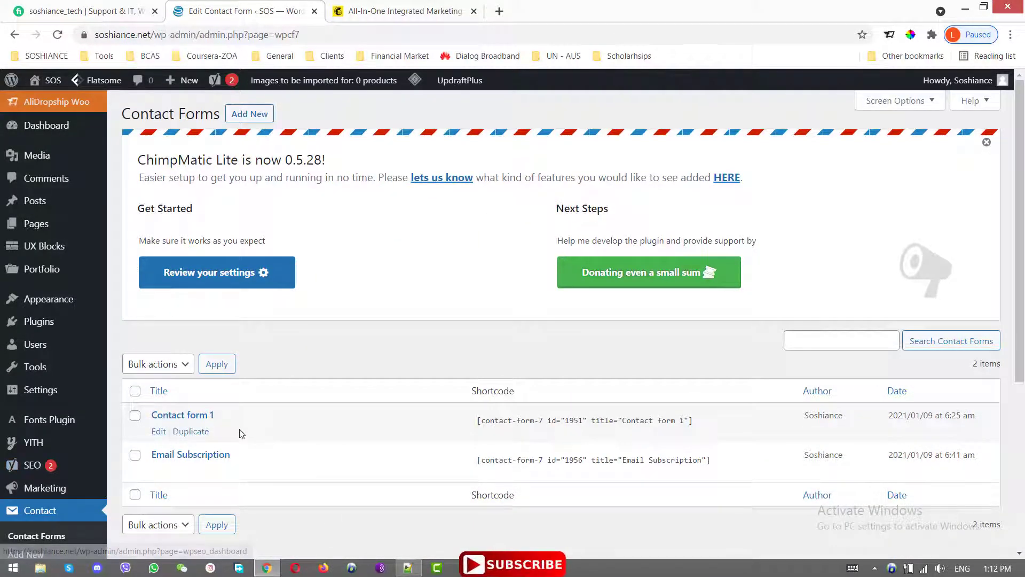
{"action": "left_click", "coordinate": [499, 10]}
{"action": "type", "text": "s"}
{"action": "key", "text": "Return"}
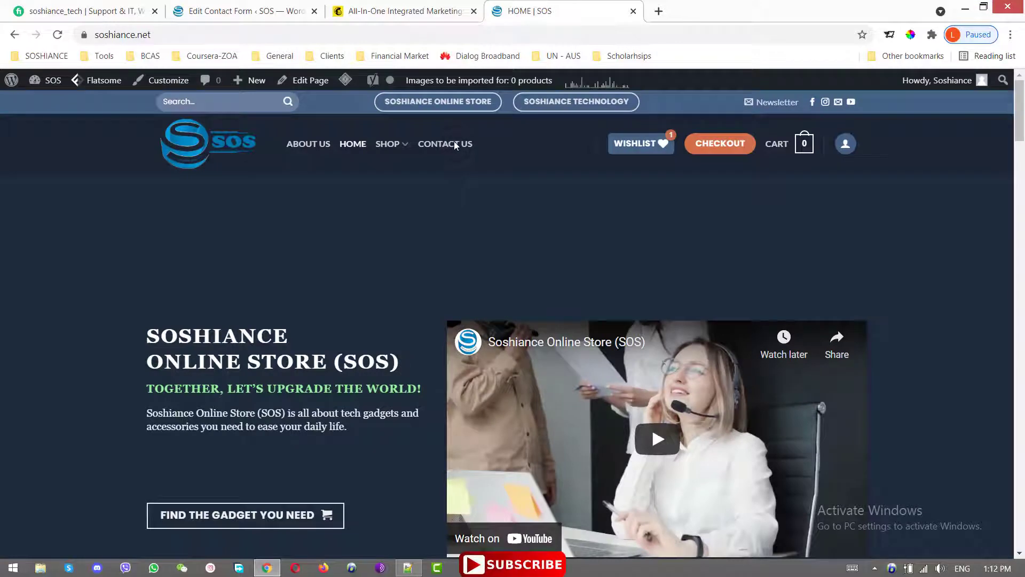
{"action": "left_click", "coordinate": [454, 143]}
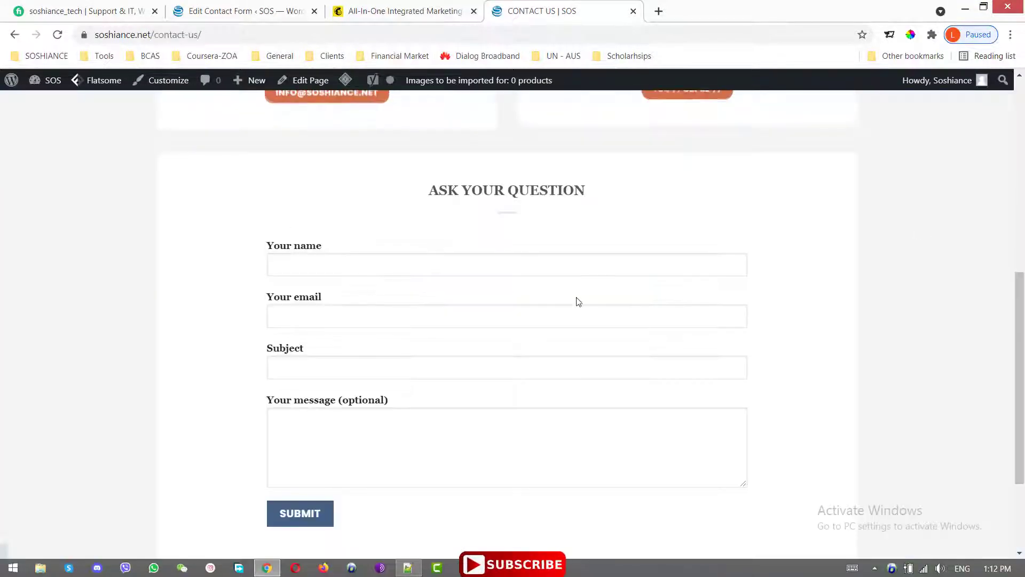
{"action": "left_click", "coordinate": [251, 11]}
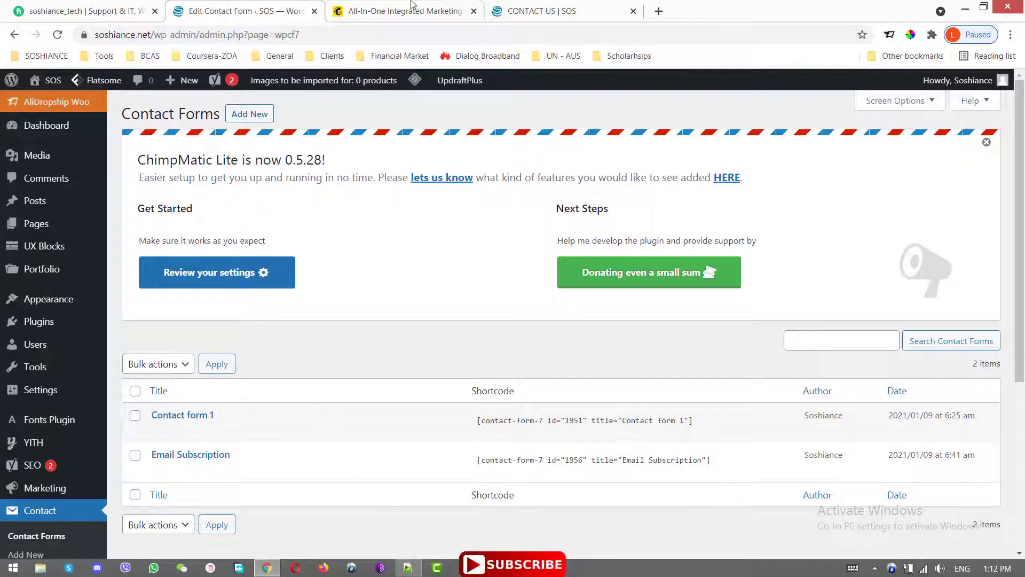
- Scroll the live site's home page to the newsletter section, then return to the Contact Forms list
{"action": "left_click", "coordinate": [542, 11]}
{"action": "key", "text": "alt+Left"}
{"action": "scroll", "coordinate": [513, 321], "scroll_direction": "down", "scroll_amount": 3}
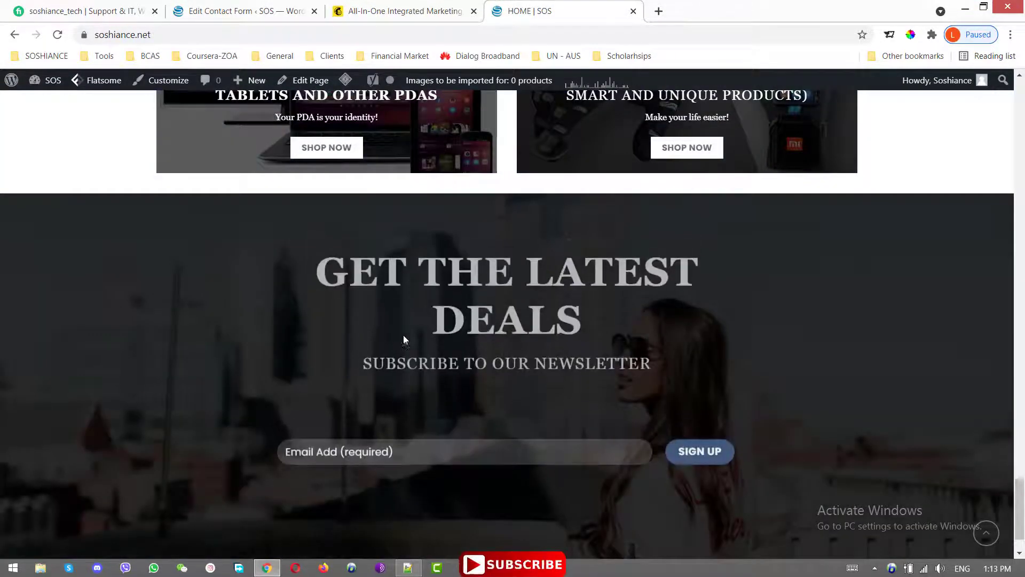
{"action": "scroll", "coordinate": [422, 265], "scroll_direction": "down", "scroll_amount": 1}
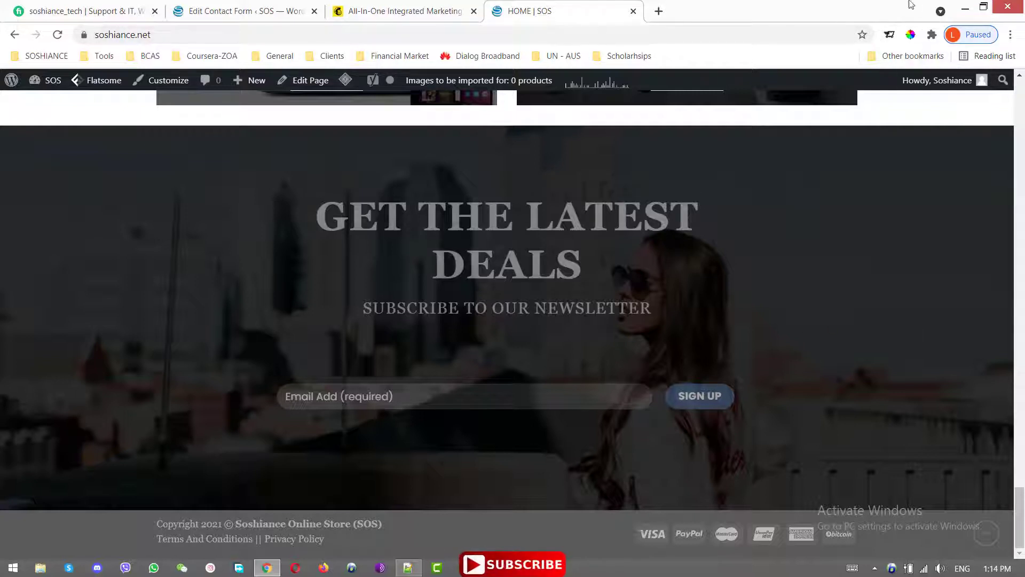
{"action": "scroll", "coordinate": [773, 268], "scroll_direction": "up", "scroll_amount": 1}
{"action": "scroll", "coordinate": [774, 267], "scroll_direction": "up", "scroll_amount": 15}
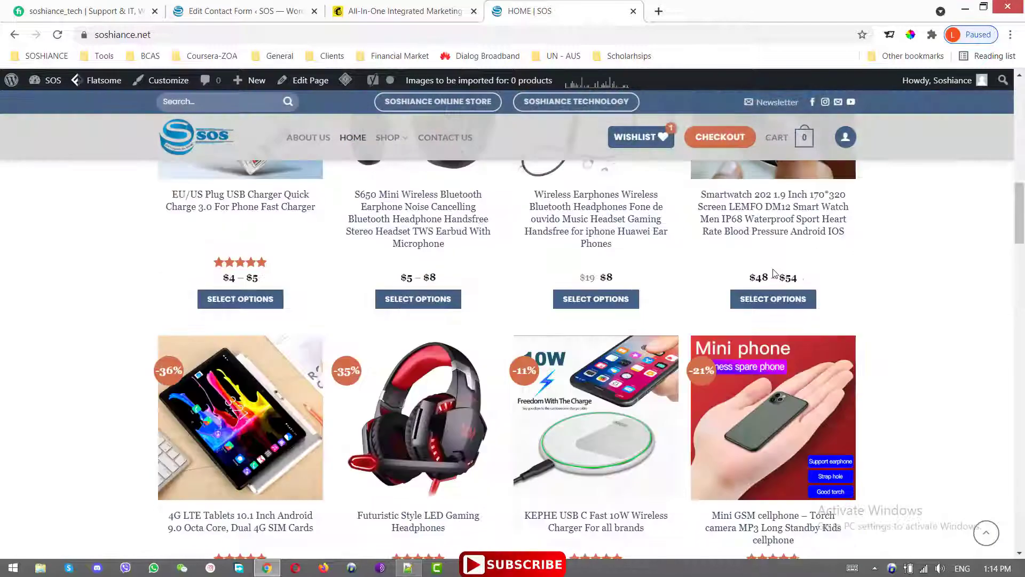
{"action": "left_click", "coordinate": [254, 6]}
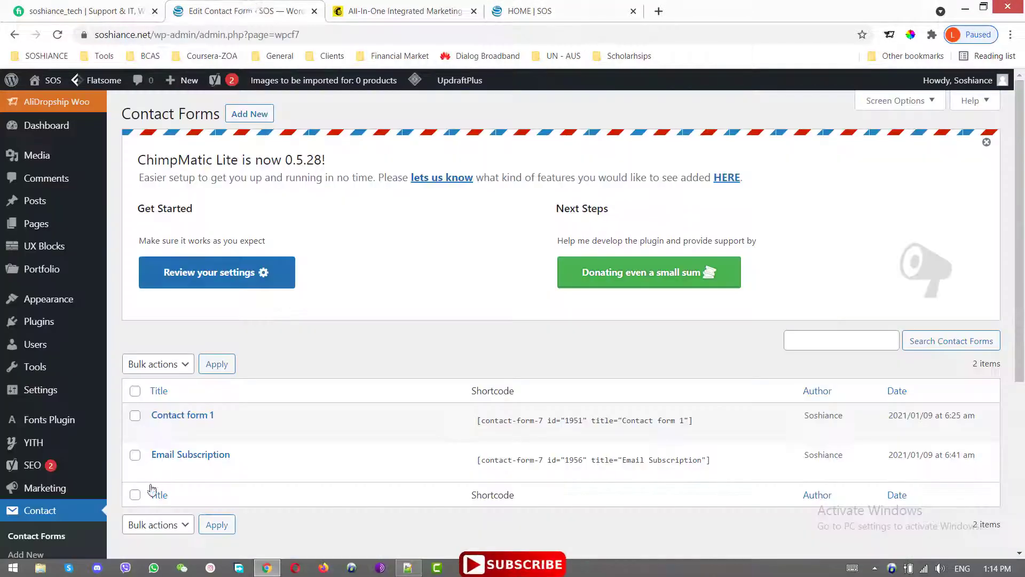
- Edit the Email Subscription form and look over its simple contact form preset code
{"action": "mouse_move", "coordinate": [158, 478]}
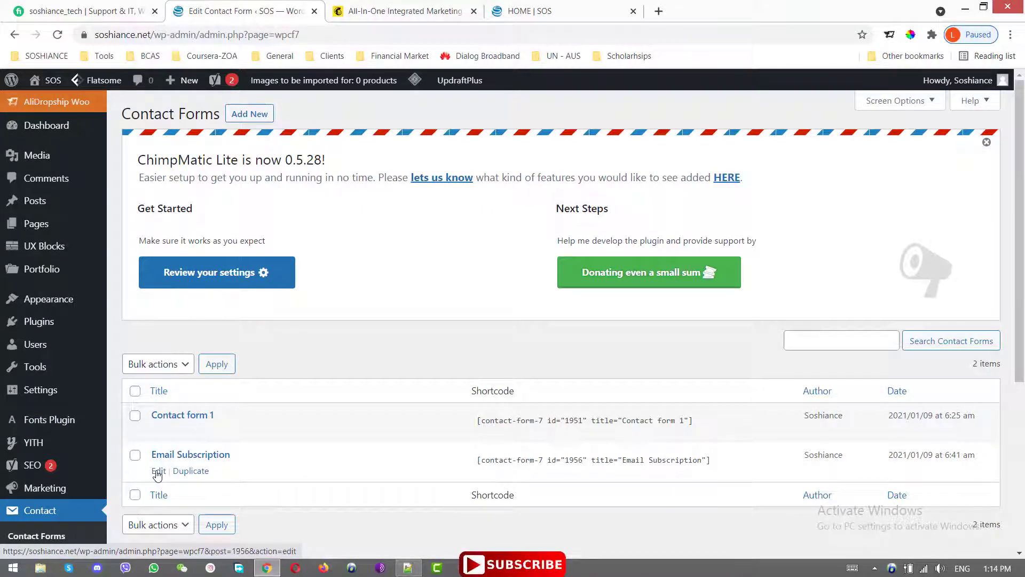
{"action": "left_click", "coordinate": [157, 472]}
{"action": "scroll", "coordinate": [462, 464], "scroll_direction": "down", "scroll_amount": 7}
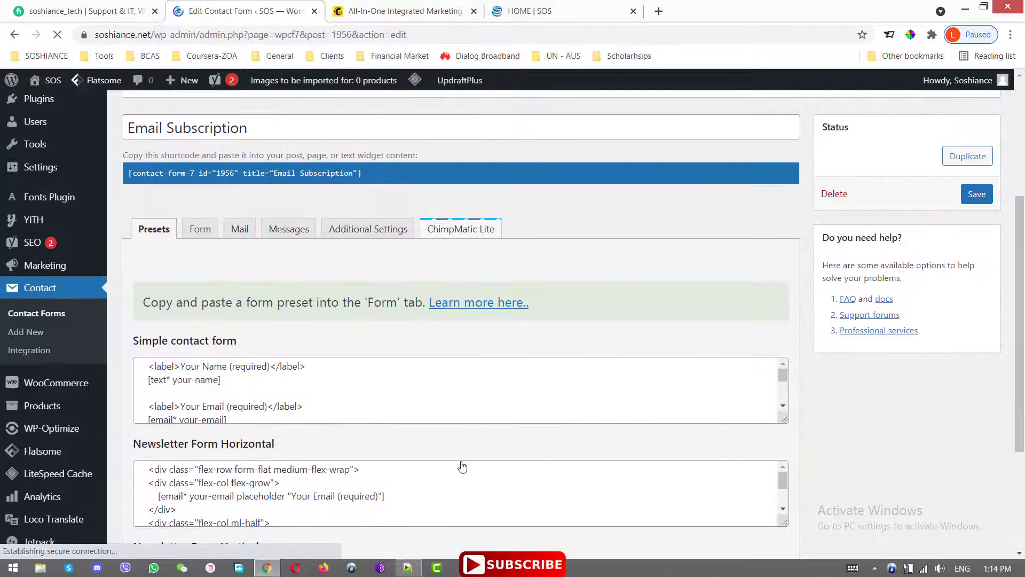
{"action": "scroll", "coordinate": [227, 392], "scroll_direction": "up", "scroll_amount": 4}
{"action": "left_click", "coordinate": [245, 424]}
{"action": "scroll", "coordinate": [245, 424], "scroll_direction": "up", "scroll_amount": 3}
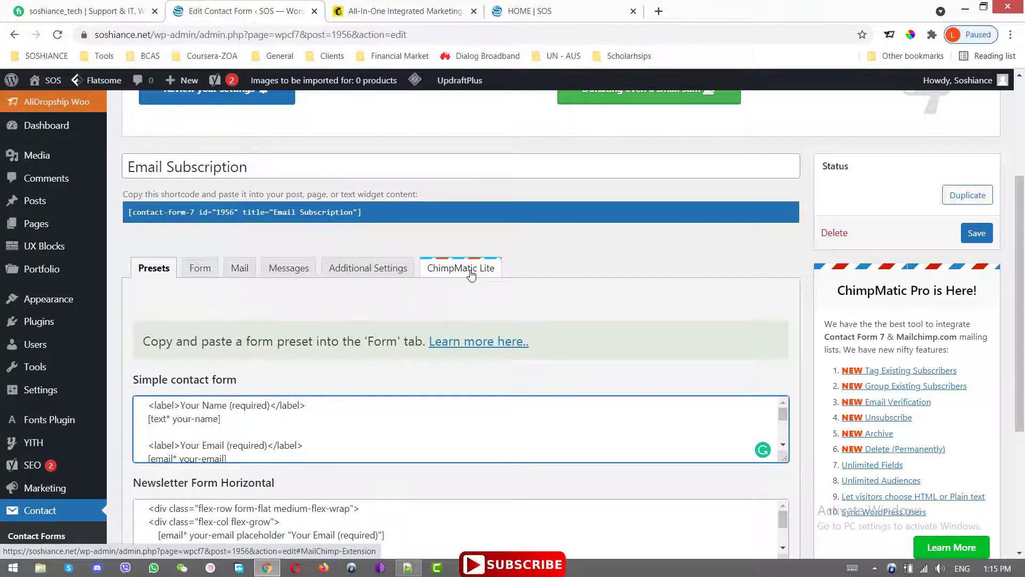
{"action": "mouse_move", "coordinate": [62, 431]}
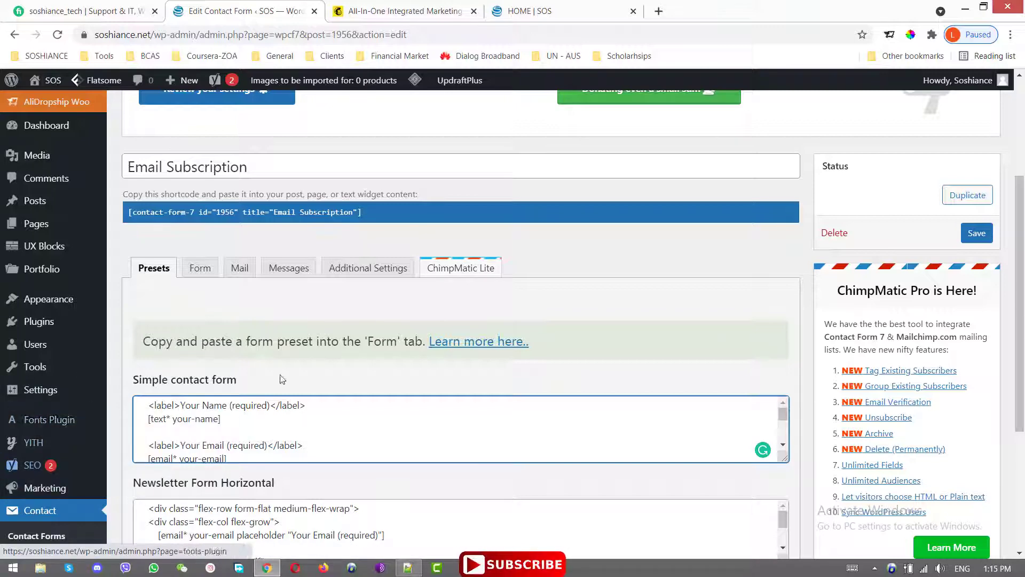
- Check the stored MailChimp API key in the form's ChimpMatic Lite tab, then return to Mailchimp
{"action": "left_click", "coordinate": [457, 268]}
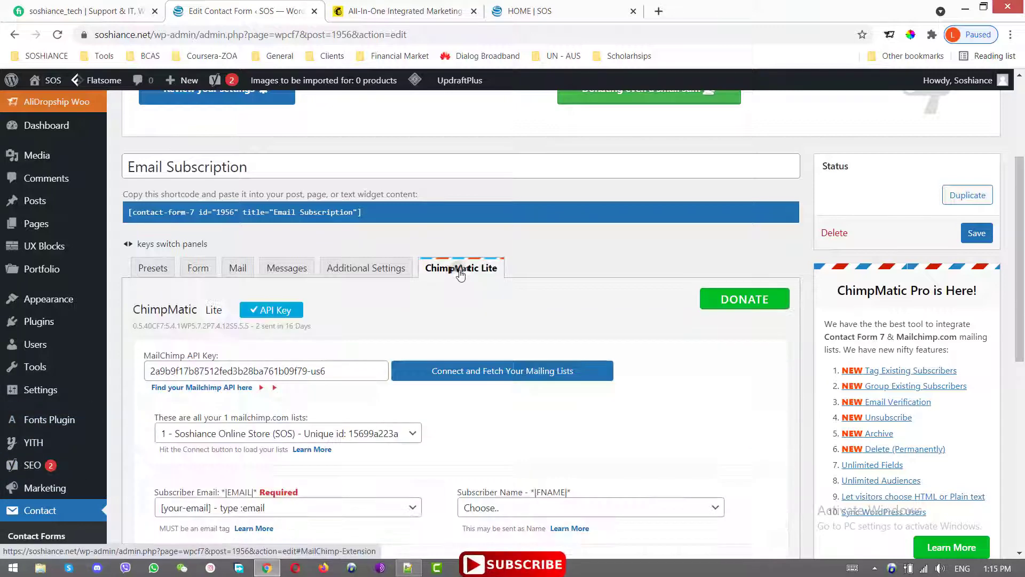
{"action": "left_click_drag", "start_coordinate": [352, 372], "coordinate": [150, 371]}
{"action": "left_click_drag", "start_coordinate": [354, 377], "coordinate": [149, 371]}
{"action": "left_click", "coordinate": [368, 375]}
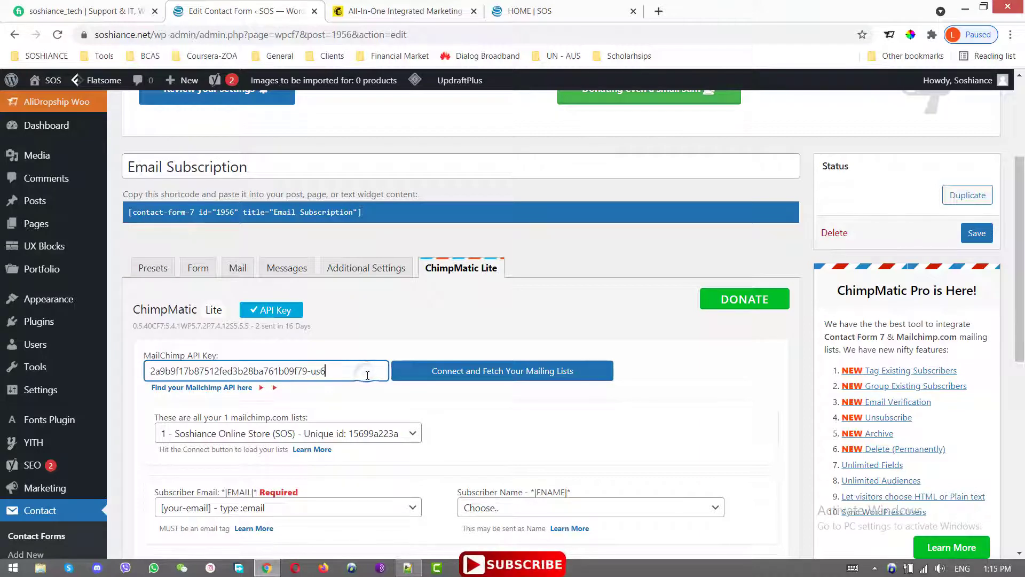
{"action": "left_click", "coordinate": [374, 7]}
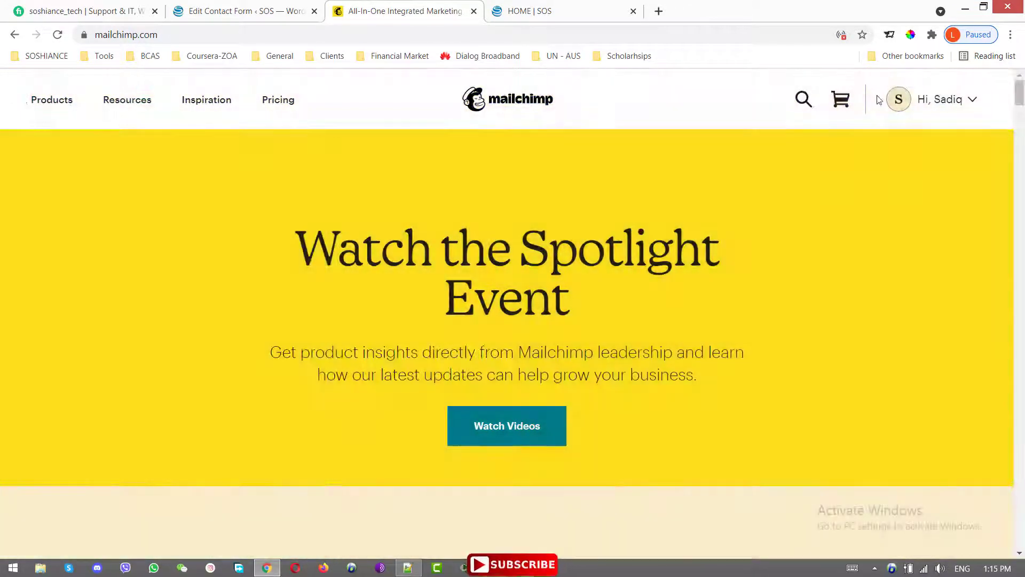
- Go to Mailchimp's dashboard login and fill the username and password from browser autofill
{"action": "mouse_move", "coordinate": [957, 102]}
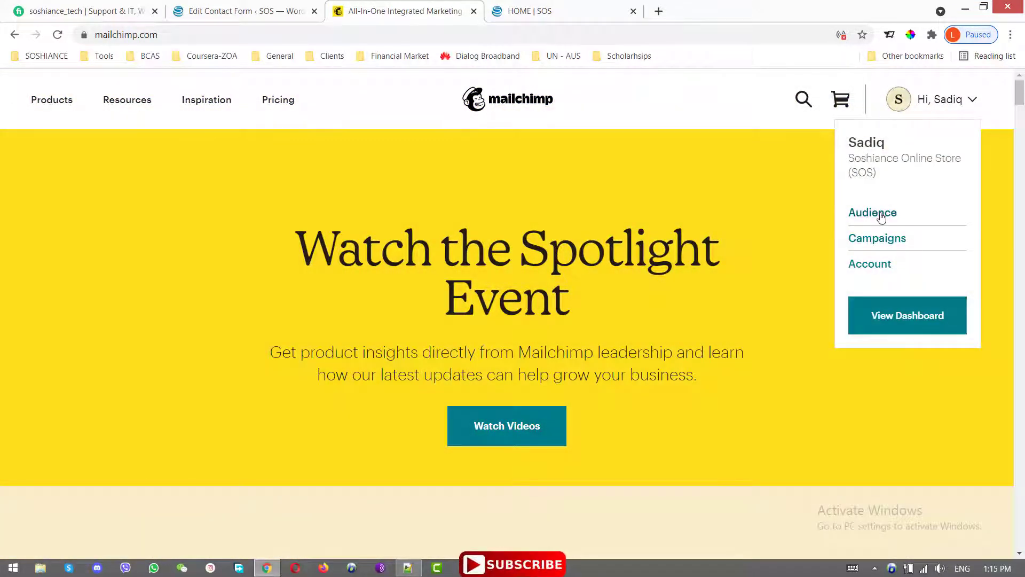
{"action": "left_click", "coordinate": [890, 318]}
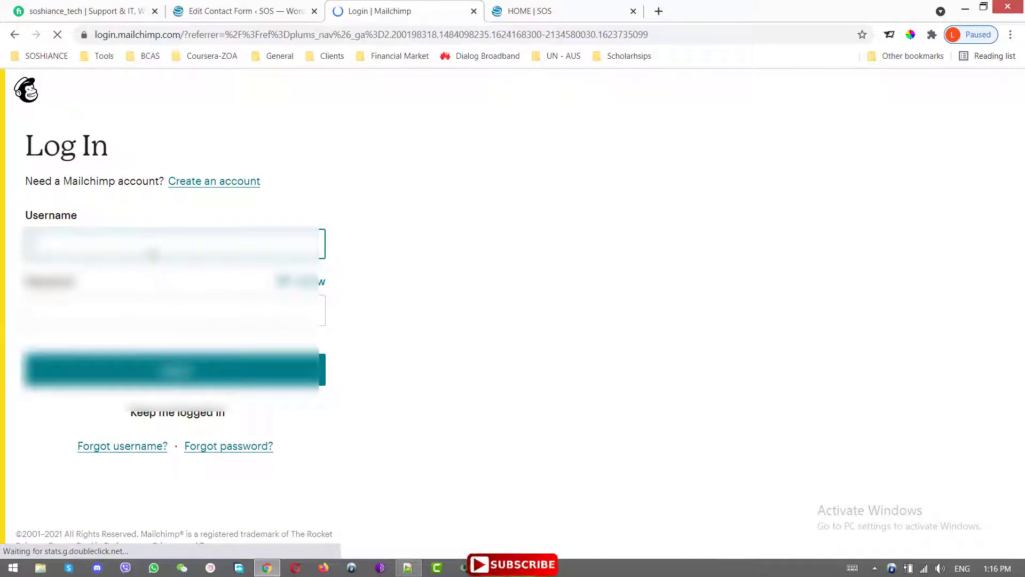
{"action": "left_click", "coordinate": [153, 248]}
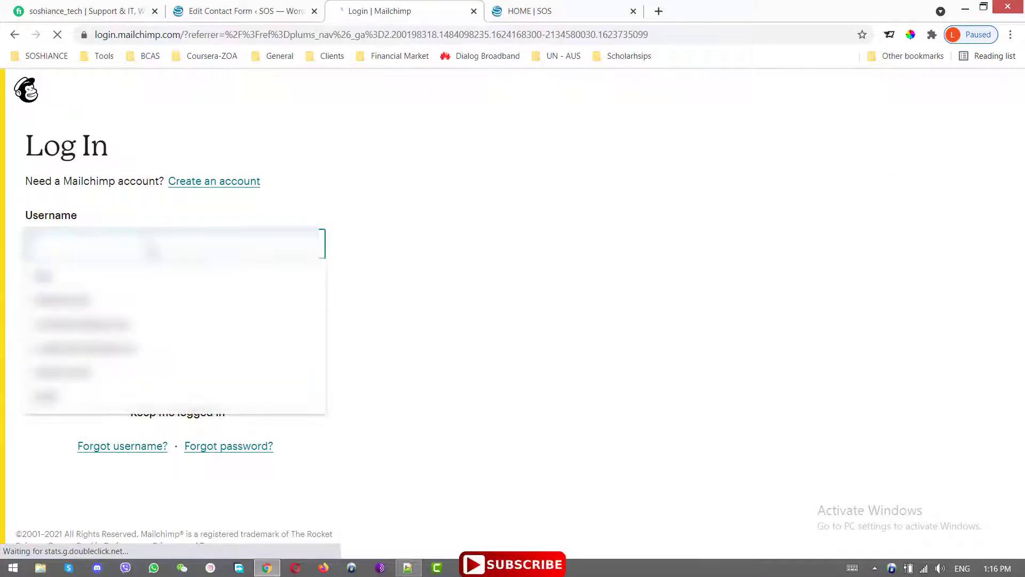
{"action": "left_click", "coordinate": [63, 300]}
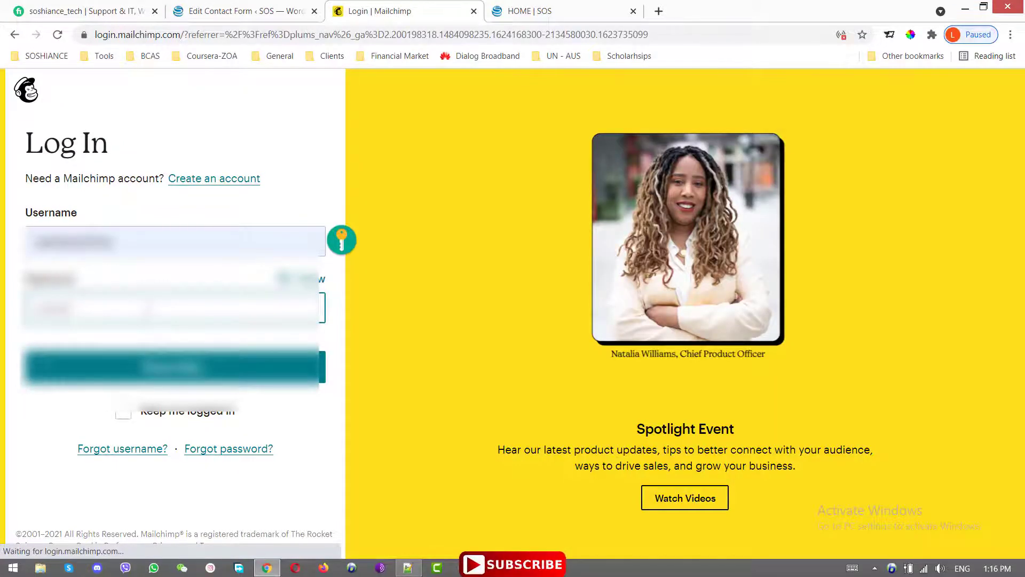
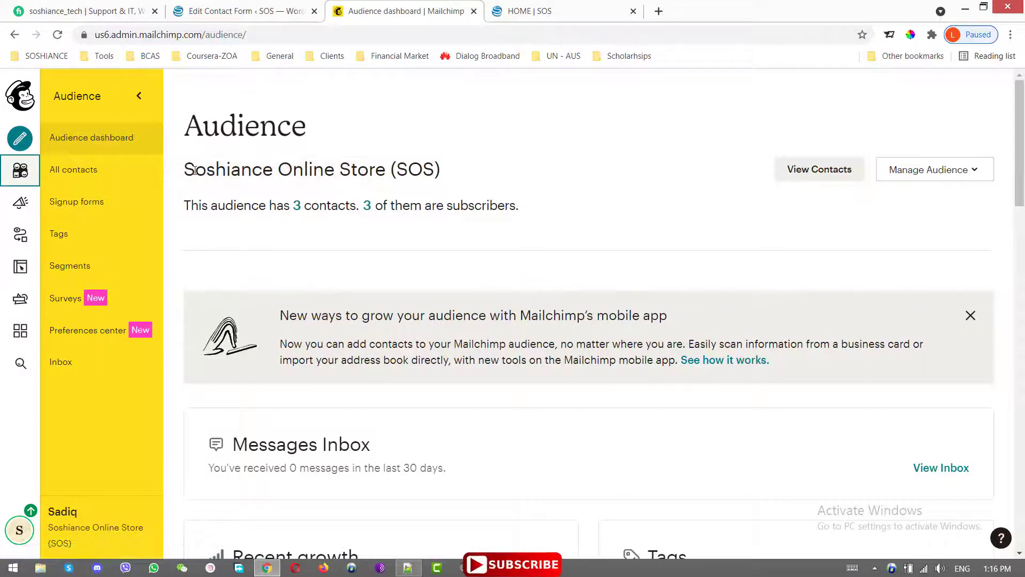
- Highlight the audience name Soshiance Online Store (SOS) and its 3-contact count, then open Manage Audience
{"action": "left_click_drag", "start_coordinate": [191, 169], "coordinate": [446, 171]}
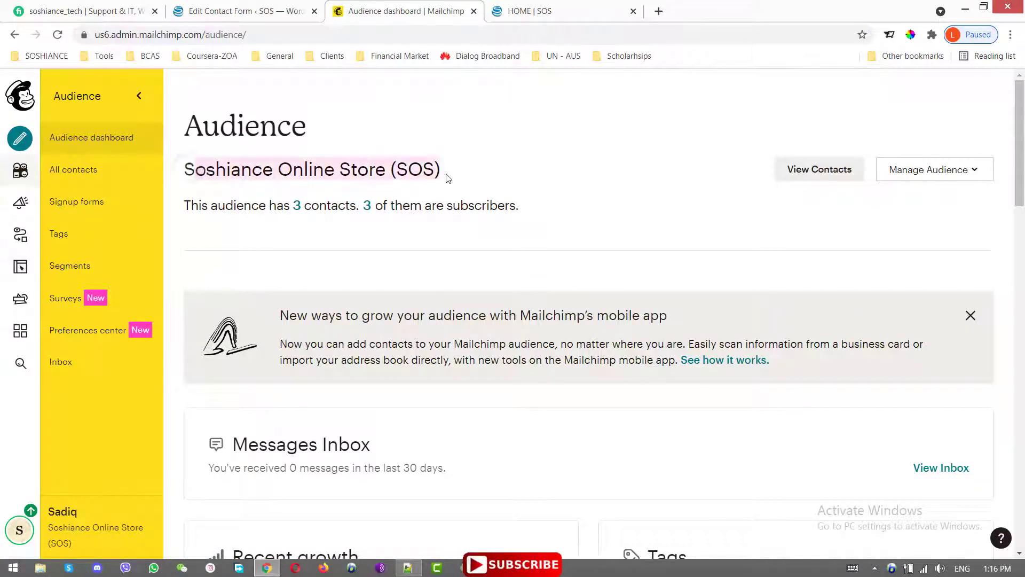
{"action": "left_click", "coordinate": [496, 177]}
{"action": "left_click_drag", "start_coordinate": [186, 208], "coordinate": [586, 214]}
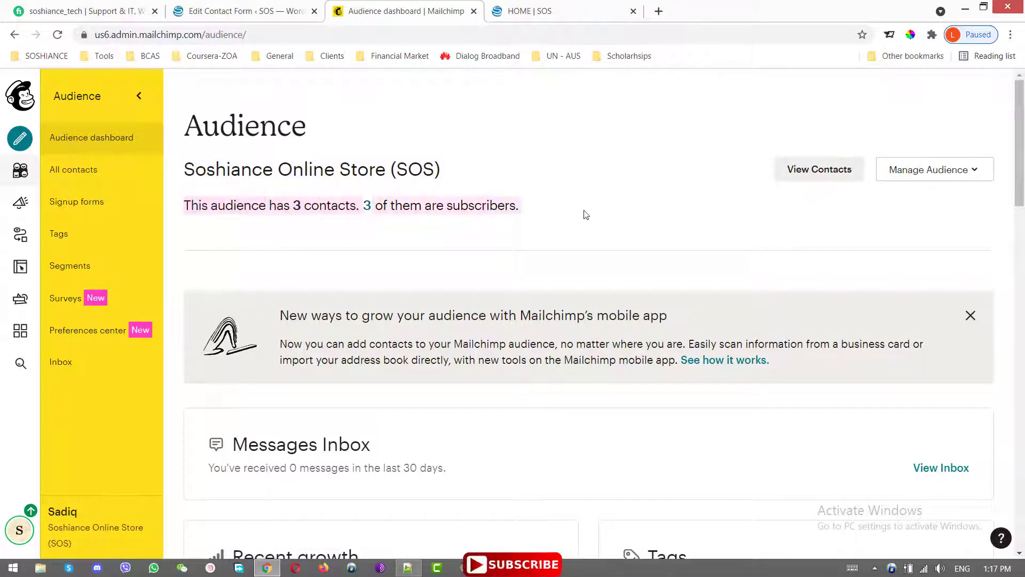
{"action": "left_click", "coordinate": [607, 213]}
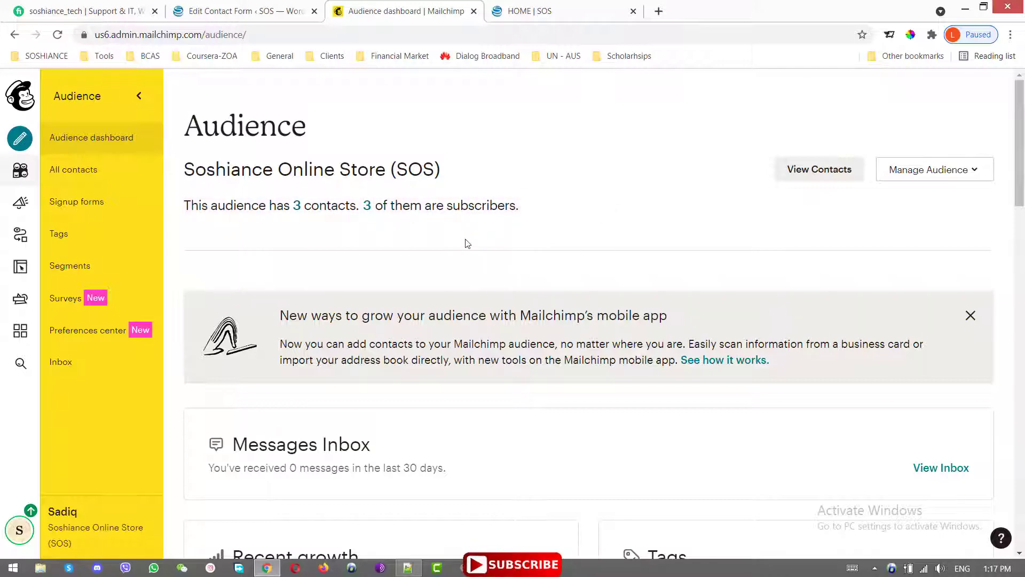
{"action": "scroll", "coordinate": [468, 243], "scroll_direction": "down", "scroll_amount": 4}
{"action": "scroll", "coordinate": [511, 234], "scroll_direction": "up", "scroll_amount": 4}
{"action": "left_click", "coordinate": [971, 179]}
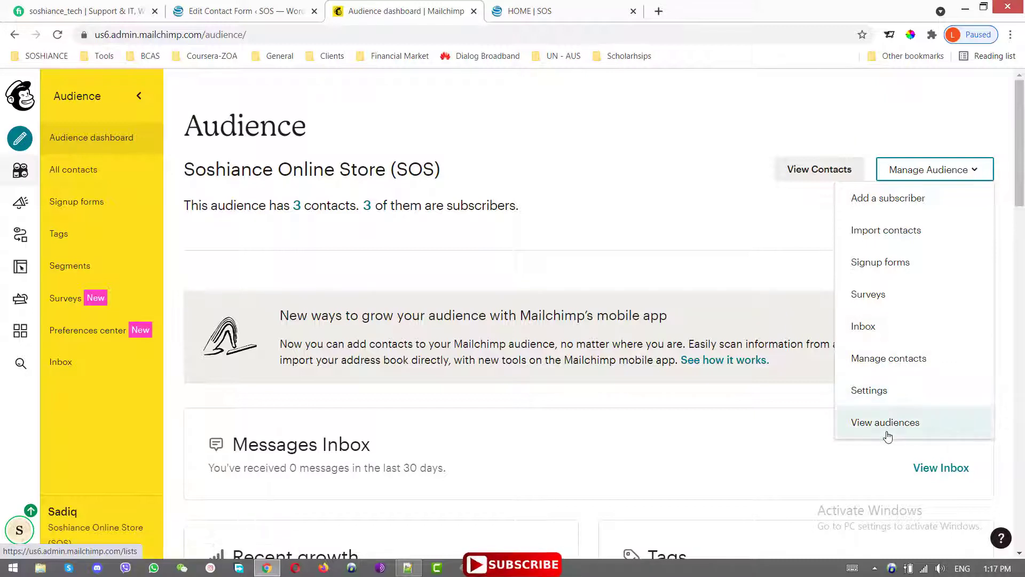
- Choose View audiences to list all audiences, showing only Soshiance Online Store (SOS)
{"action": "left_click", "coordinate": [888, 429]}
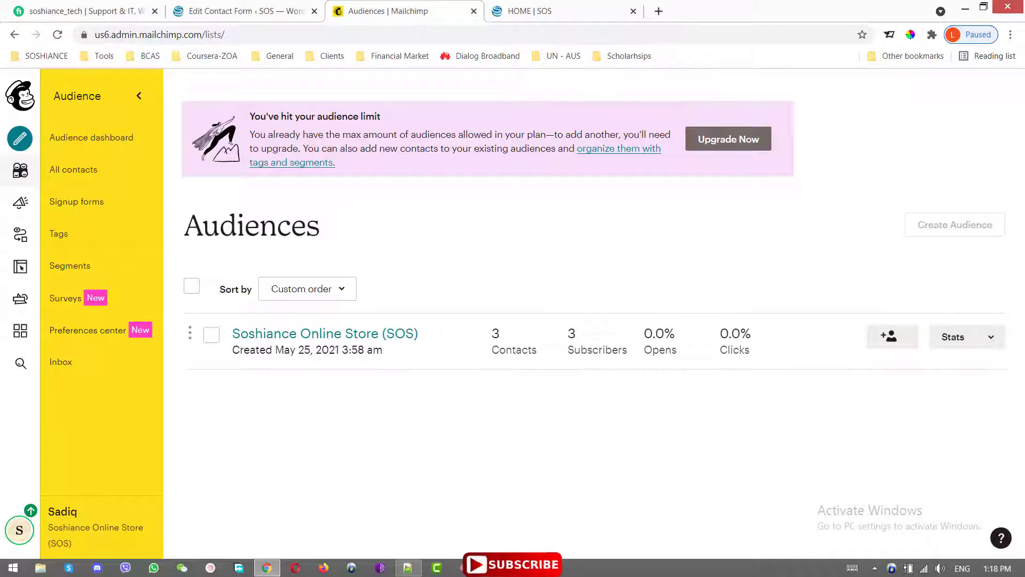
- Go to the account's Extras > API keys page
{"action": "left_click", "coordinate": [19, 530]}
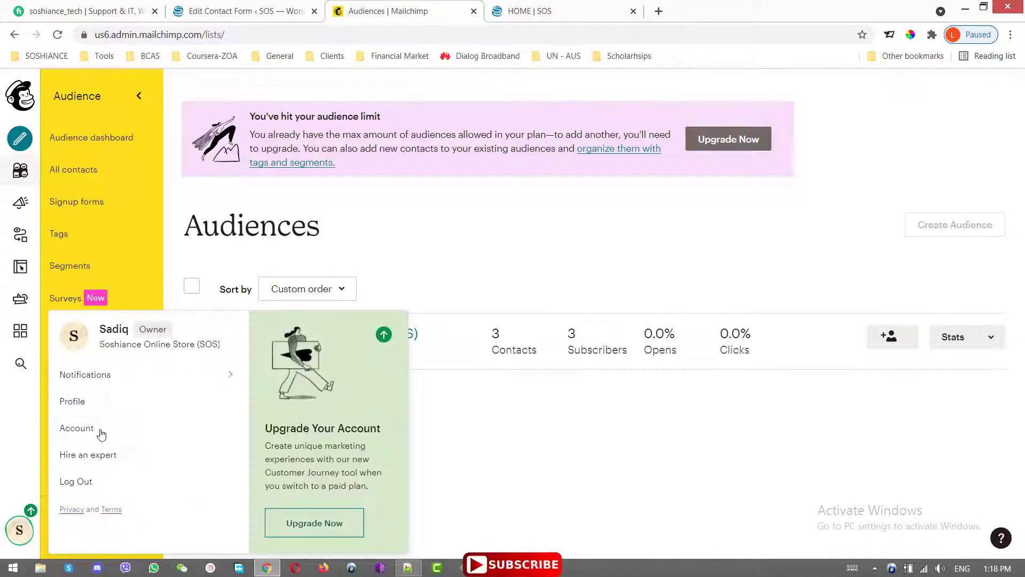
{"action": "left_click", "coordinate": [83, 431]}
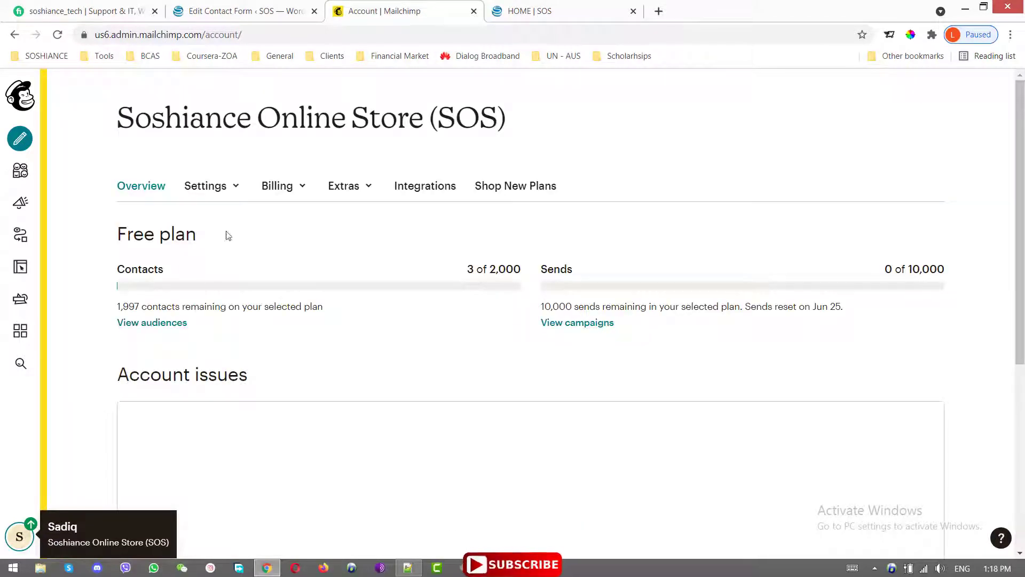
{"action": "left_click", "coordinate": [358, 193]}
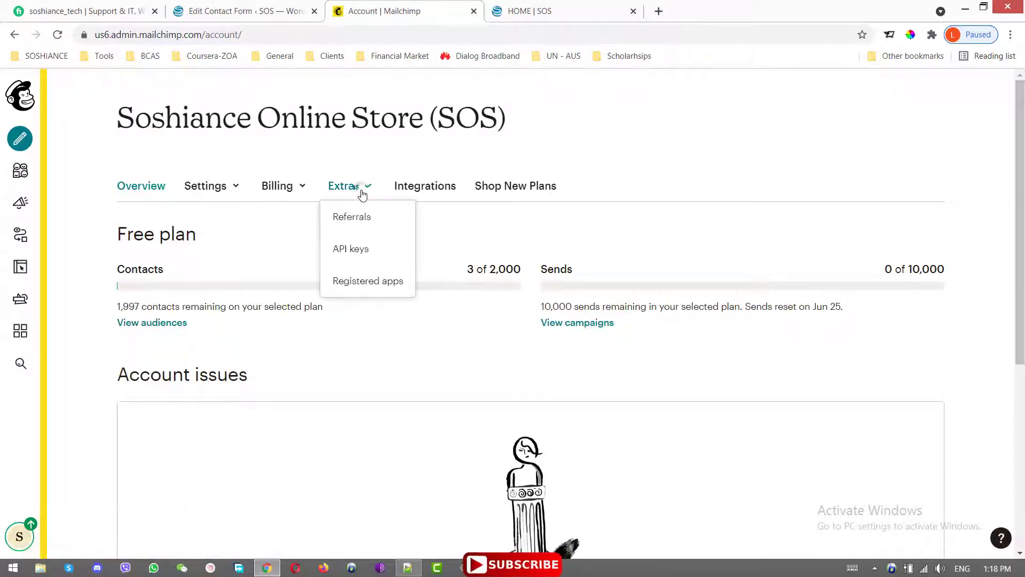
{"action": "left_click", "coordinate": [354, 249]}
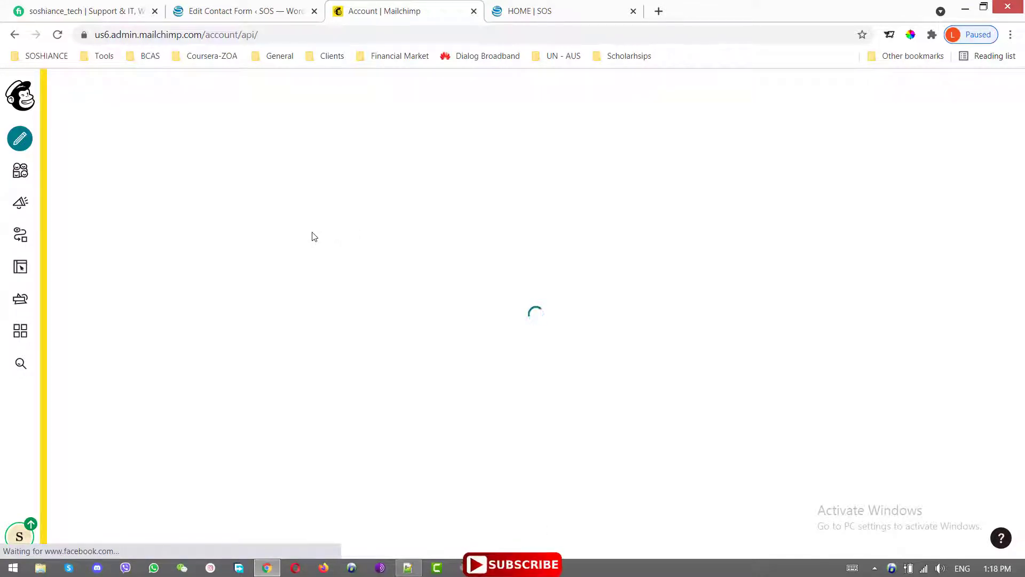
- Select and copy the existing Mailchimp API key, then return to the form editor
{"action": "scroll", "coordinate": [696, 383], "scroll_direction": "down", "scroll_amount": 5}
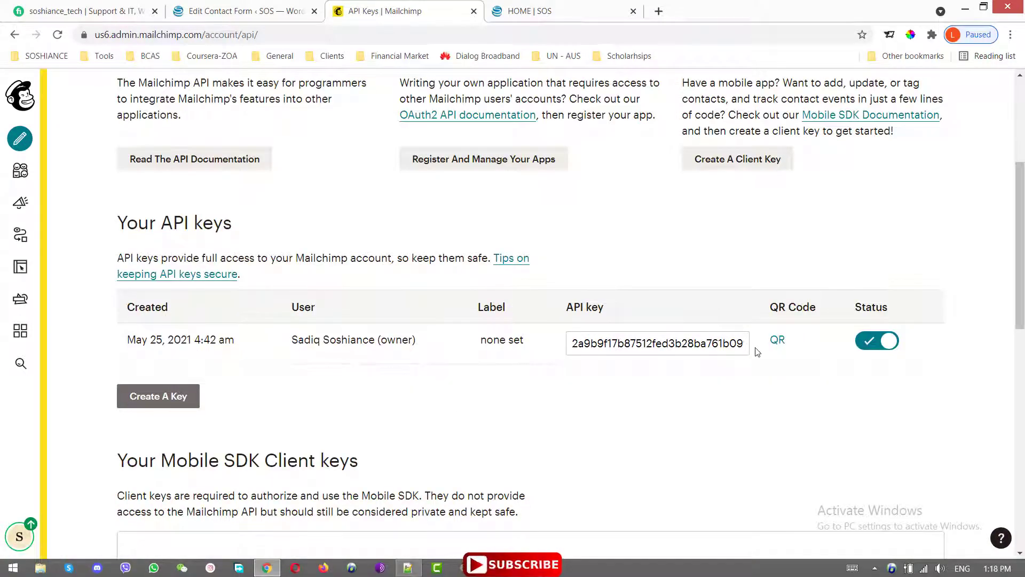
{"action": "left_click_drag", "start_coordinate": [751, 350], "coordinate": [545, 339]}
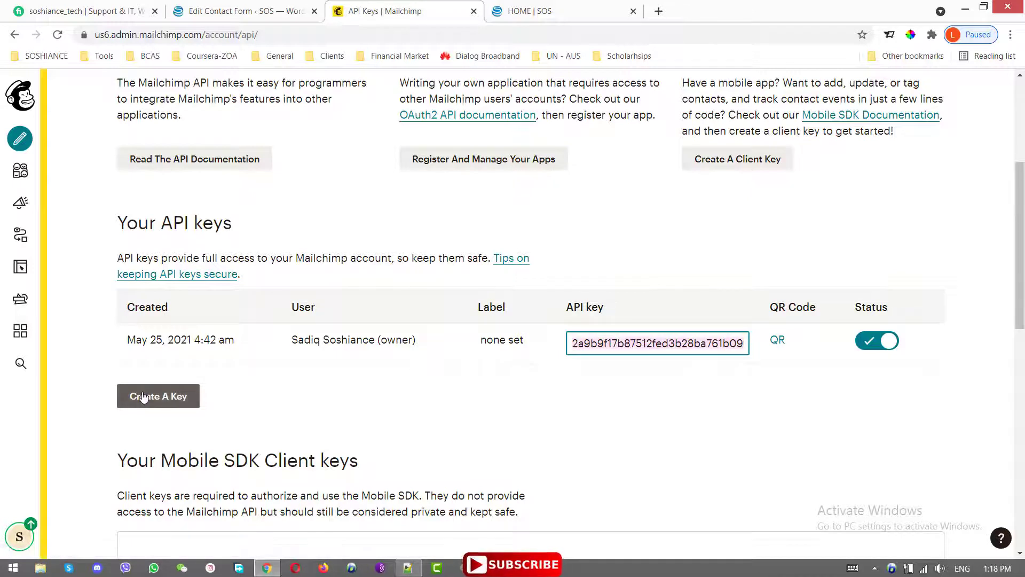
{"action": "left_click", "coordinate": [689, 377]}
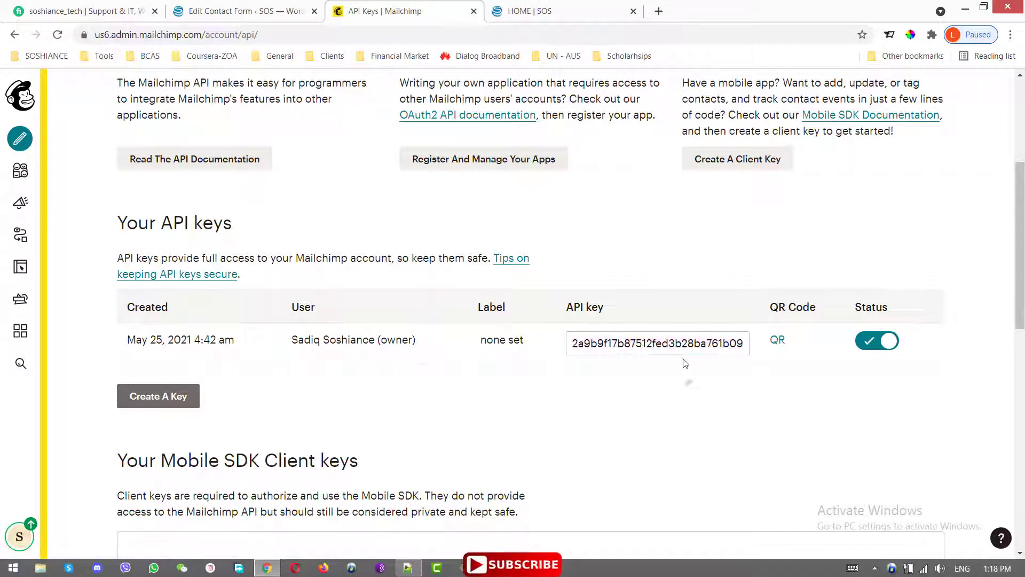
{"action": "double_click", "coordinate": [685, 346]}
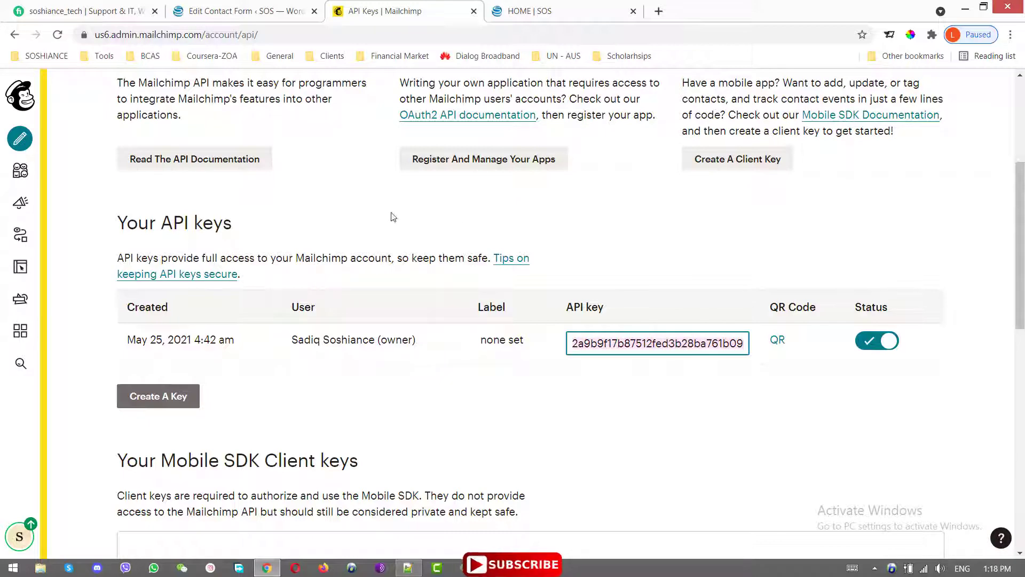
{"action": "left_click", "coordinate": [246, 11]}
- Replace the ChimpMatic Lite API key with the copied key and fetch the mailing lists
{"action": "left_click", "coordinate": [335, 371]}
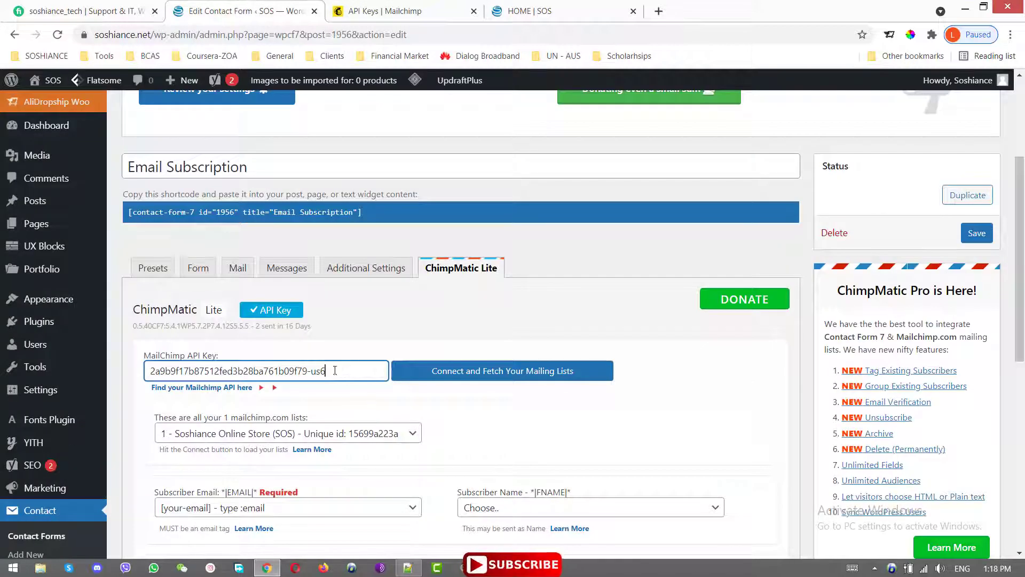
{"action": "left_click_drag", "start_coordinate": [335, 371], "coordinate": [119, 359]}
{"action": "key", "text": "ctrl+v"}
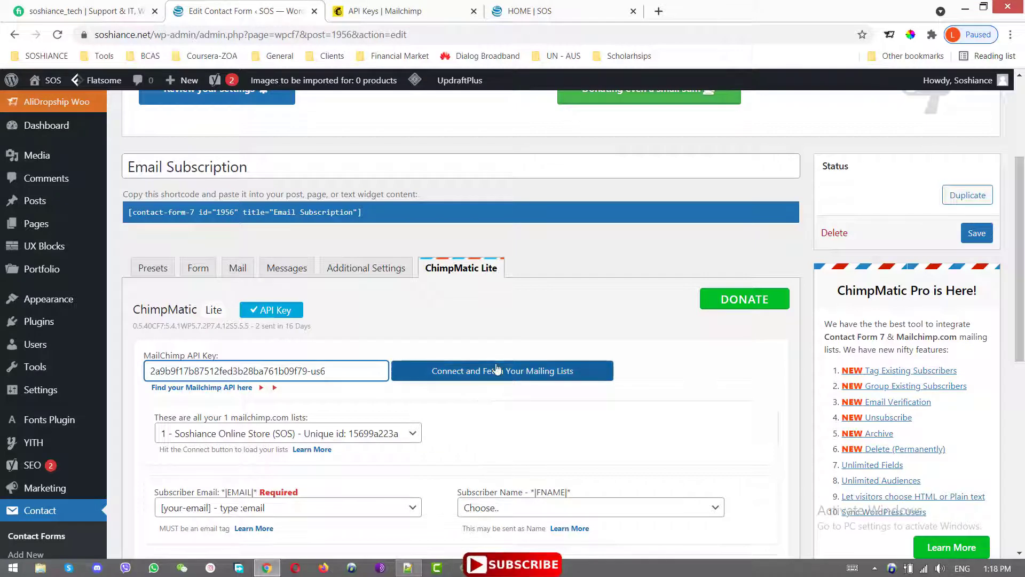
{"action": "left_click", "coordinate": [500, 375]}
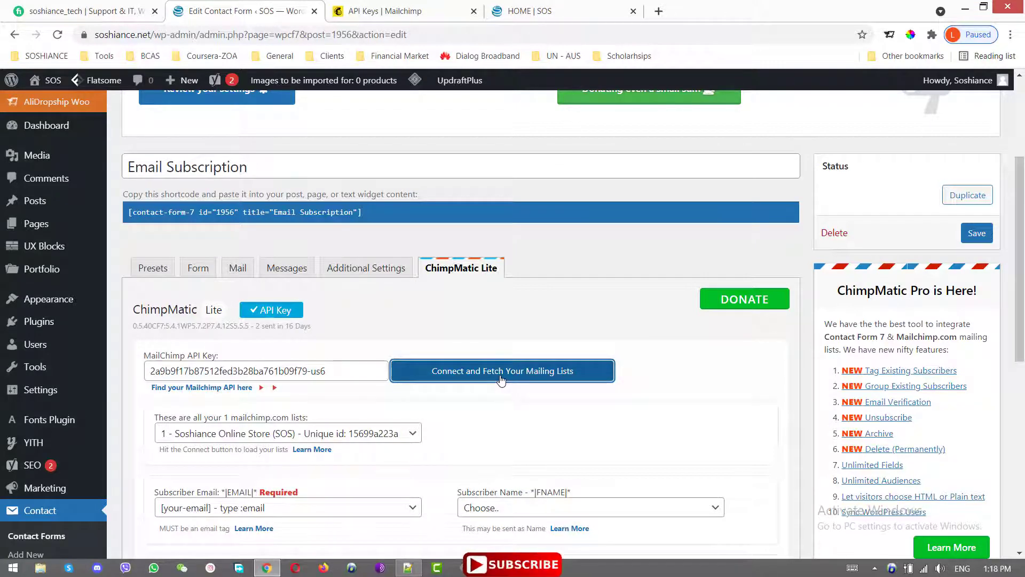
- Check the Soshiance Online Store (SOS) list and [your-email] mapping, glancing at the site's signup form
{"action": "scroll", "coordinate": [500, 381], "scroll_direction": "down", "scroll_amount": 3}
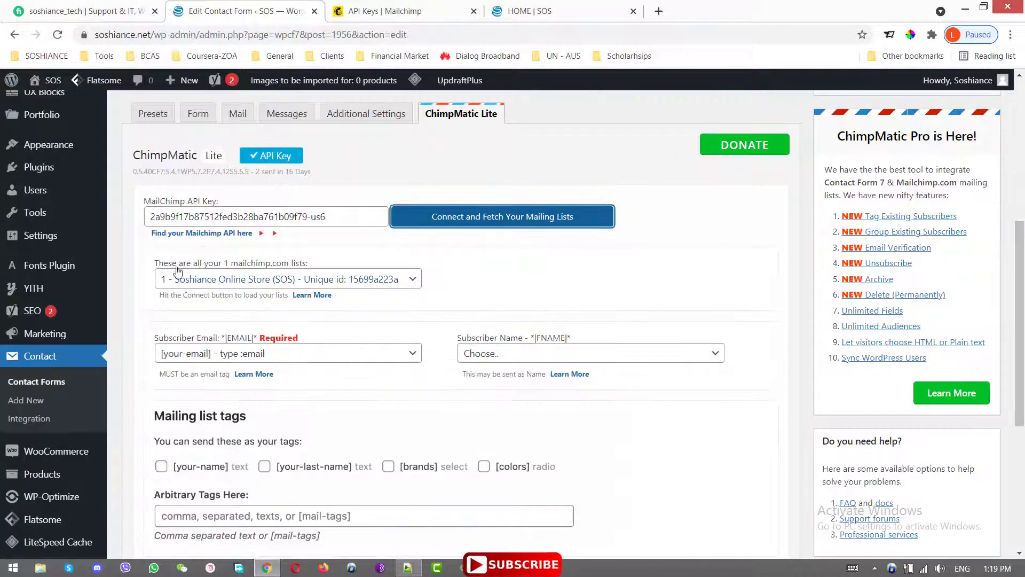
{"action": "left_click", "coordinate": [282, 279]}
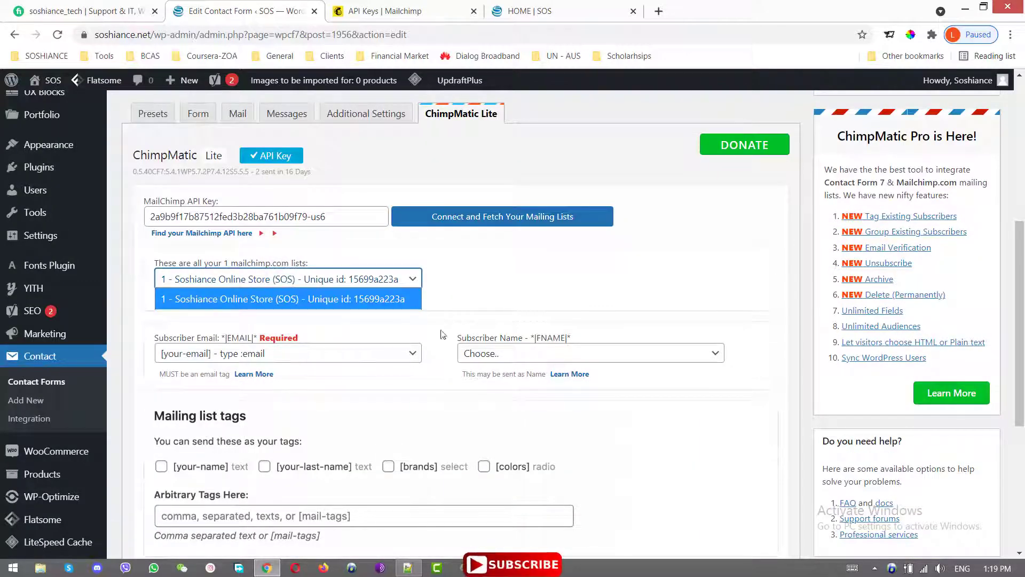
{"action": "left_click_drag", "start_coordinate": [1021, 281], "coordinate": [1021, 319]}
{"action": "left_click", "coordinate": [360, 265]}
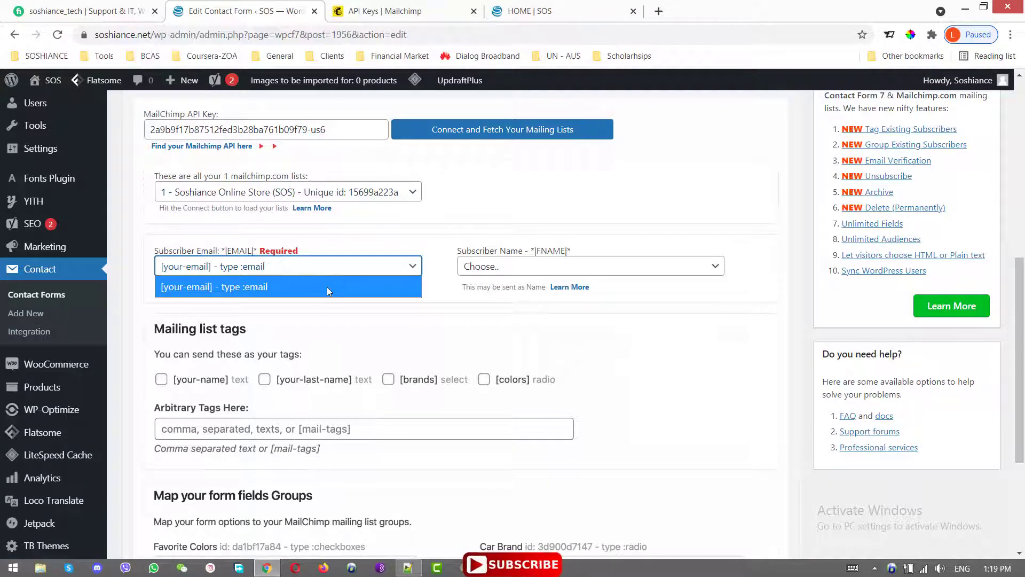
{"action": "left_click", "coordinate": [551, 8]}
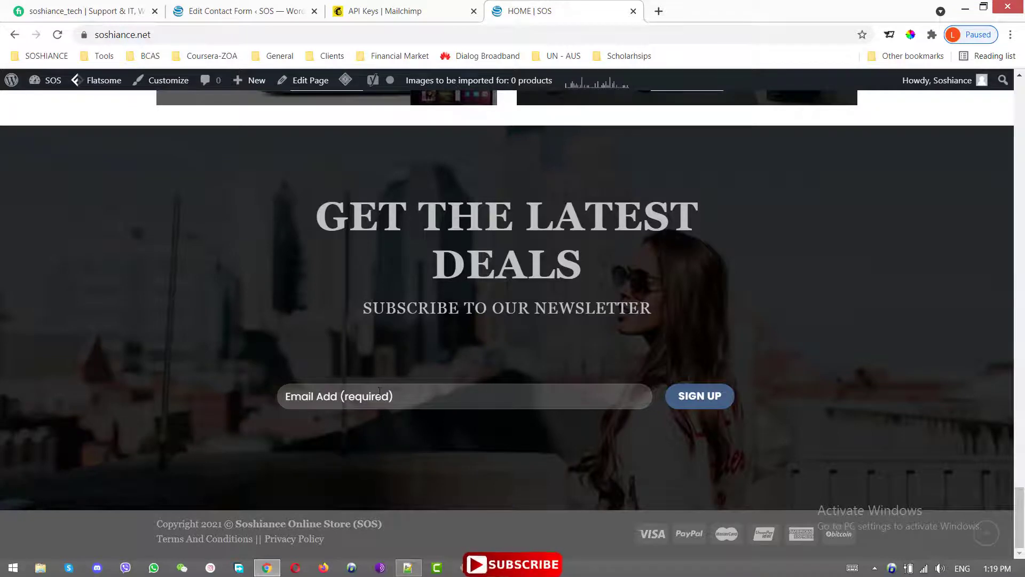
{"action": "left_click", "coordinate": [251, 10]}
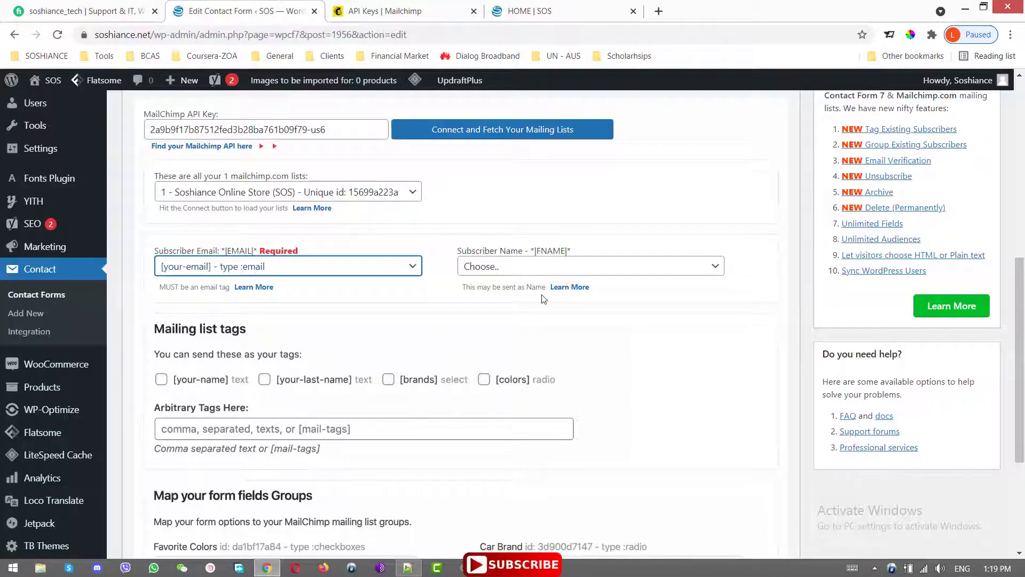
{"action": "left_click_drag", "start_coordinate": [1022, 277], "coordinate": [1024, 414]}
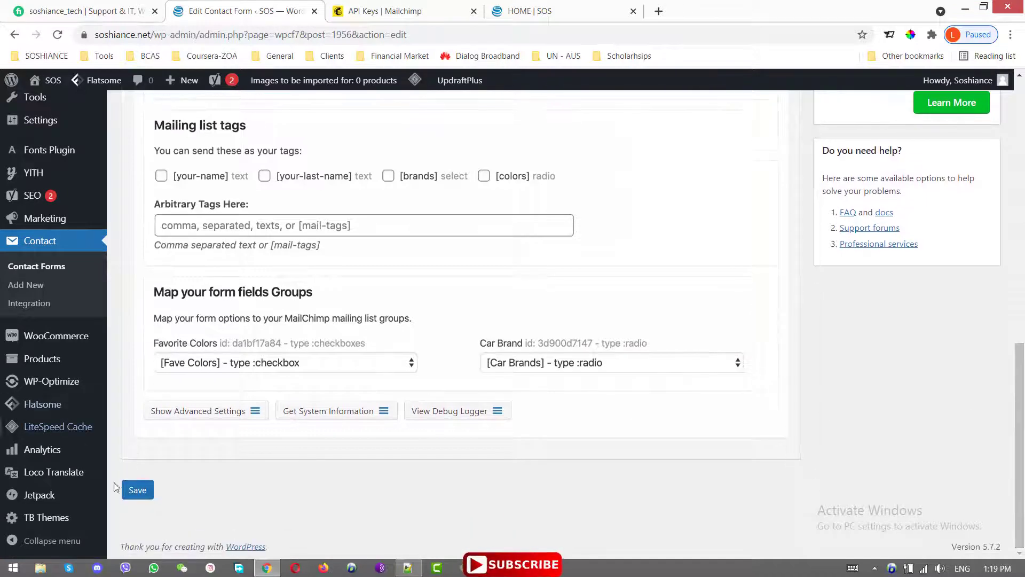
- Save the Email Subscription form's Mailchimp settings and go back to Contact Forms
{"action": "left_click", "coordinate": [133, 493]}
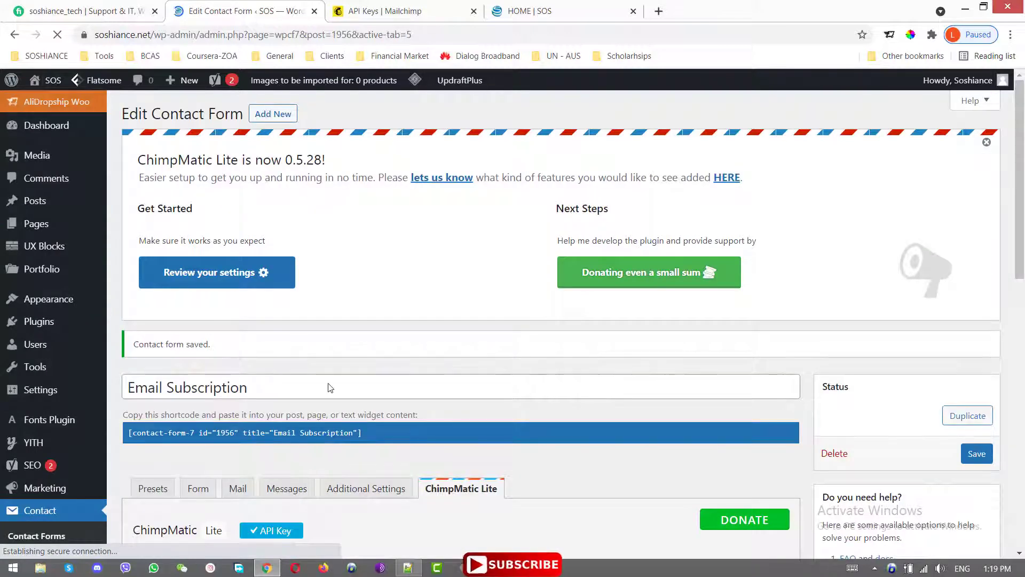
{"action": "scroll", "coordinate": [323, 360], "scroll_direction": "down", "scroll_amount": 3}
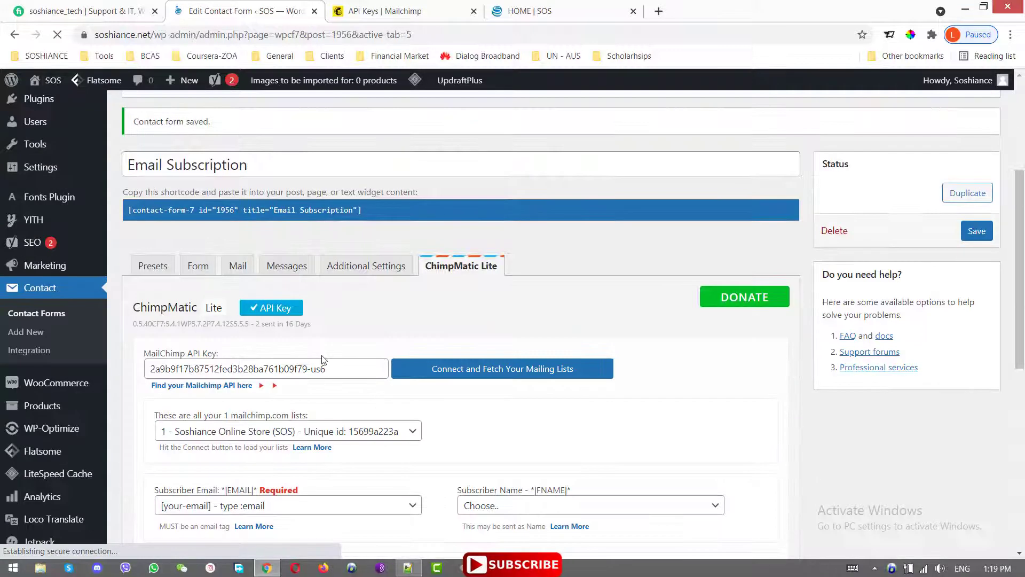
{"action": "left_click", "coordinate": [52, 317]}
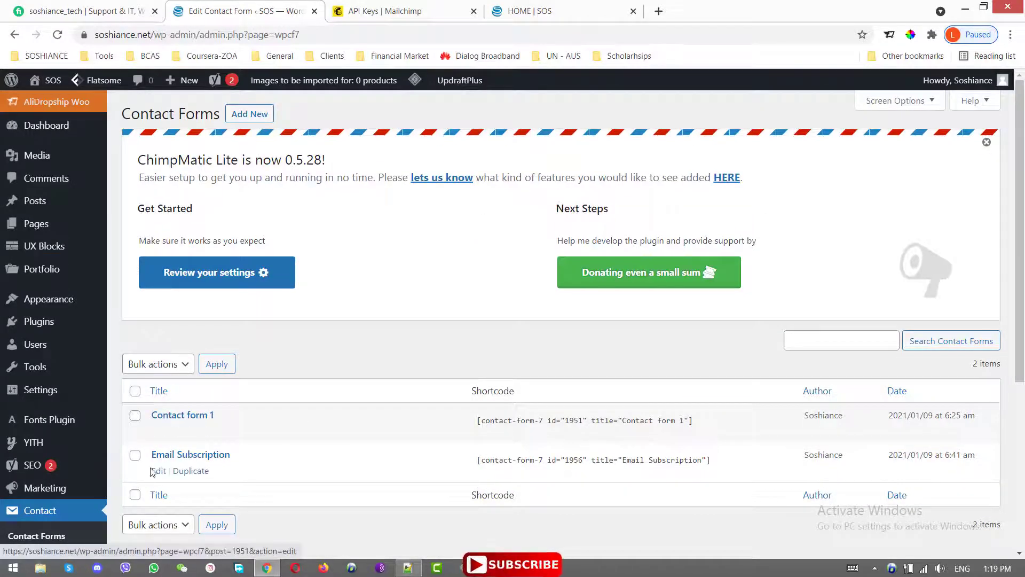
{"action": "mouse_move", "coordinate": [160, 440]}
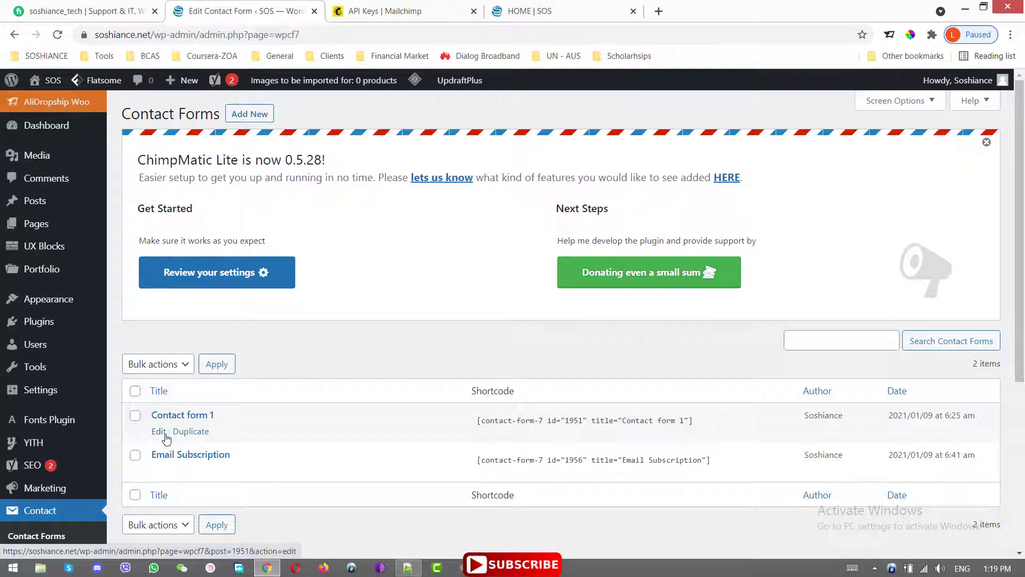
- Edit Contact form 1 and connect ChimpMatic Lite with the API key to fetch lists
{"action": "mouse_move", "coordinate": [160, 472]}
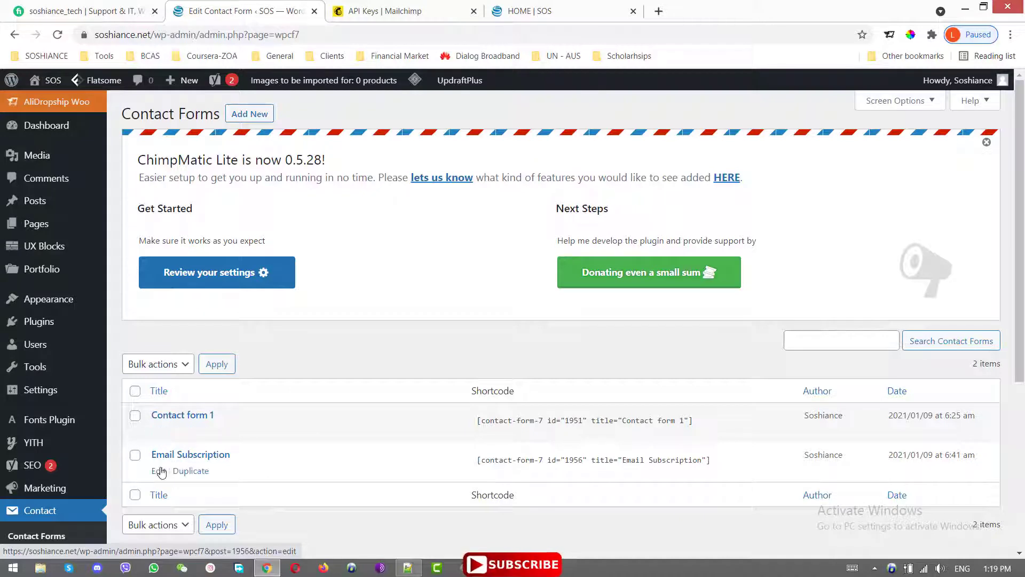
{"action": "left_click", "coordinate": [158, 432]}
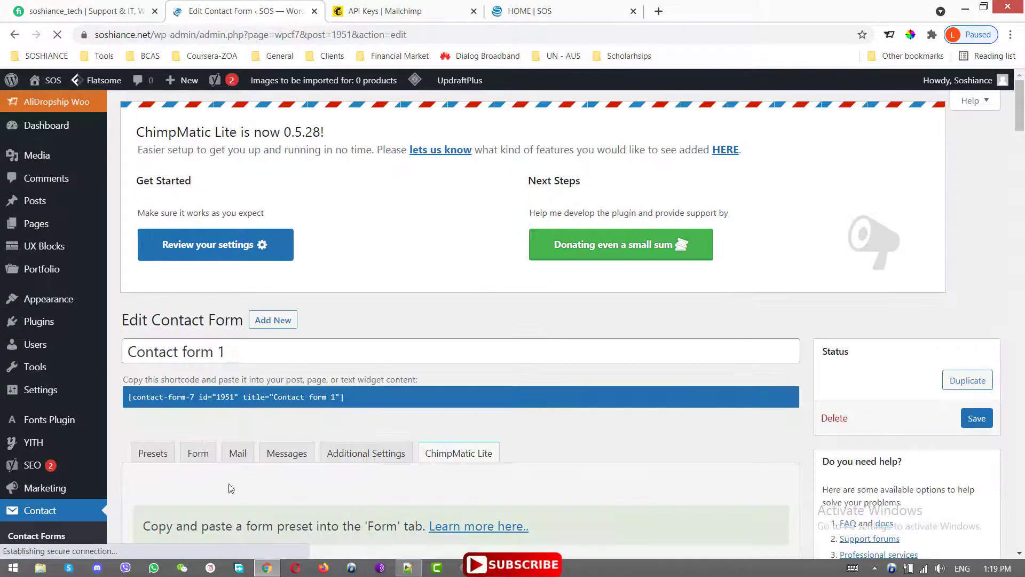
{"action": "scroll", "coordinate": [562, 468], "scroll_direction": "down", "scroll_amount": 4}
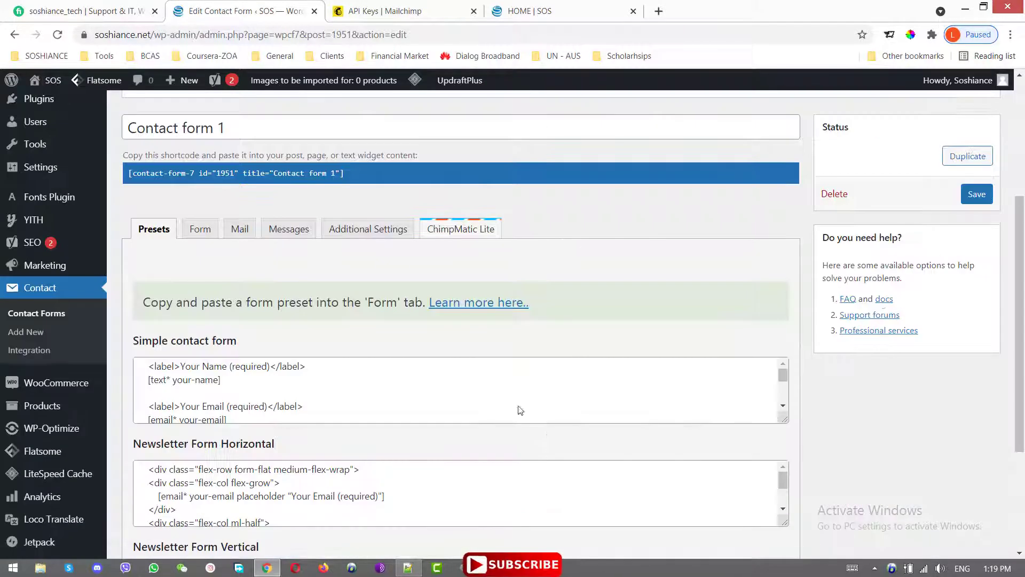
{"action": "left_click", "coordinate": [458, 229]}
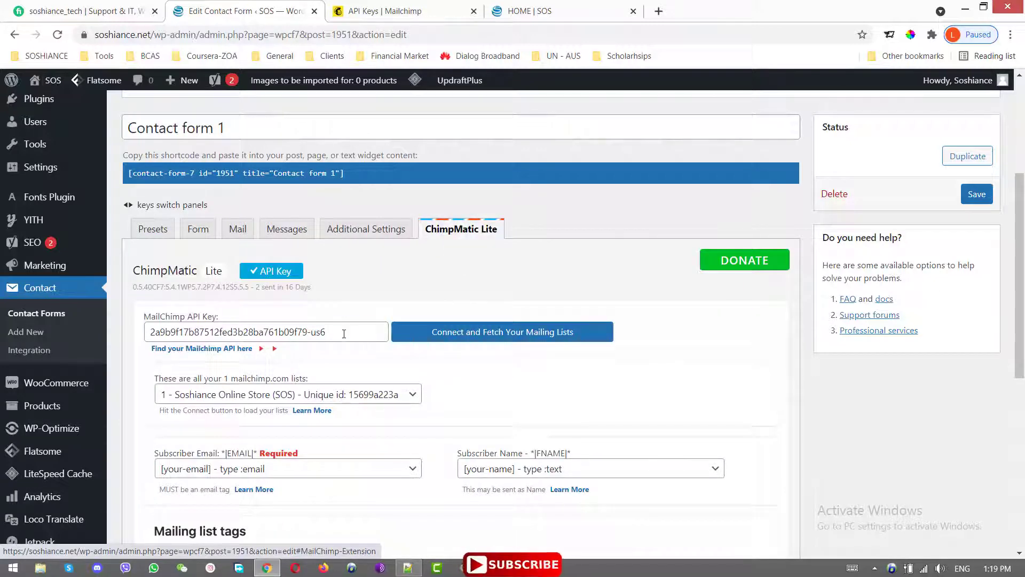
{"action": "triple_click", "coordinate": [344, 334]}
{"action": "left_click", "coordinate": [425, 339]}
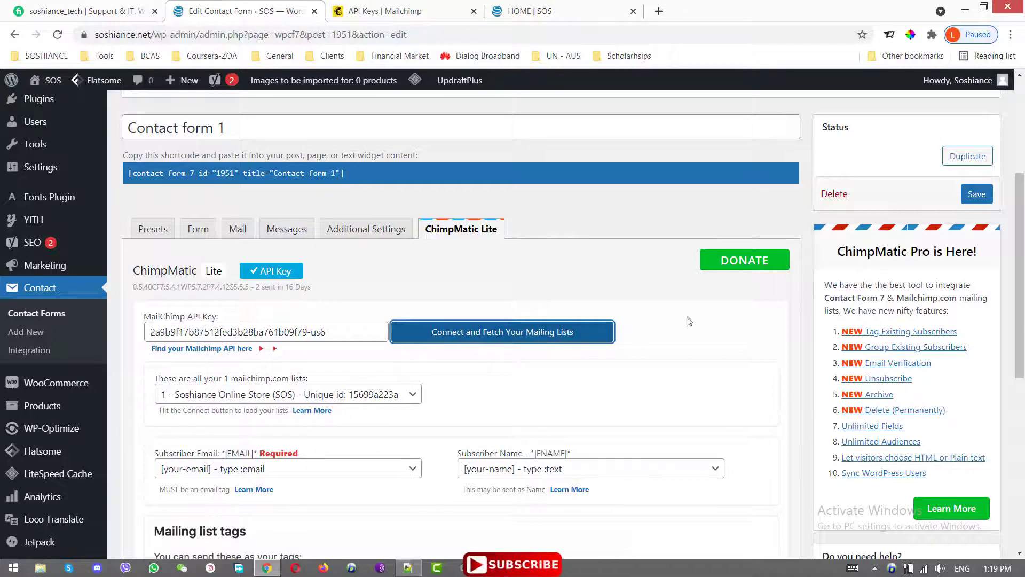
- Pick the Soshiance Online Store (SOS) list, map [your-email] and [your-name], and save
{"action": "scroll", "coordinate": [436, 331], "scroll_direction": "down", "scroll_amount": 2}
{"action": "left_click", "coordinate": [291, 282]}
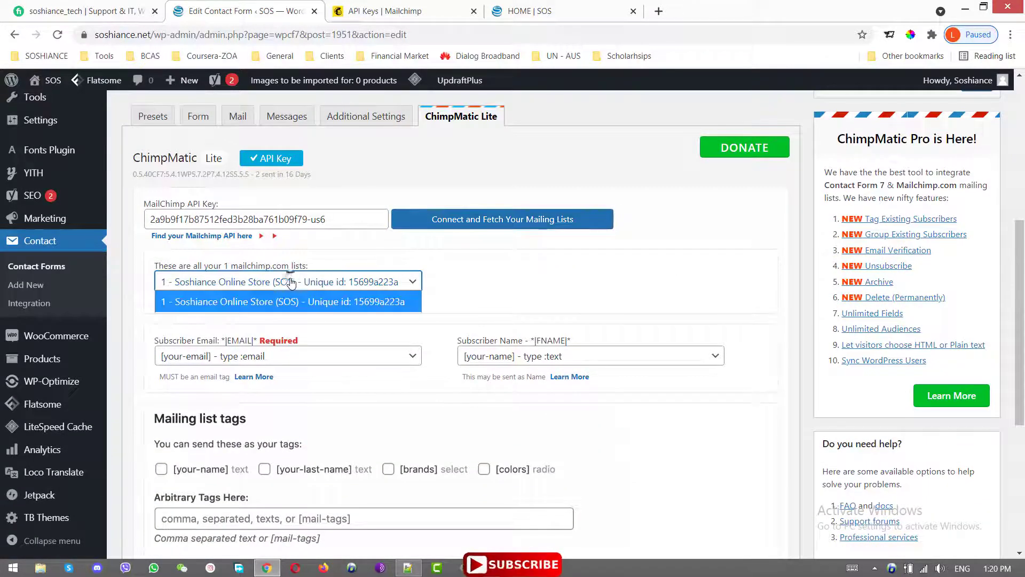
{"action": "left_click", "coordinate": [291, 282]}
{"action": "left_click", "coordinate": [310, 355]}
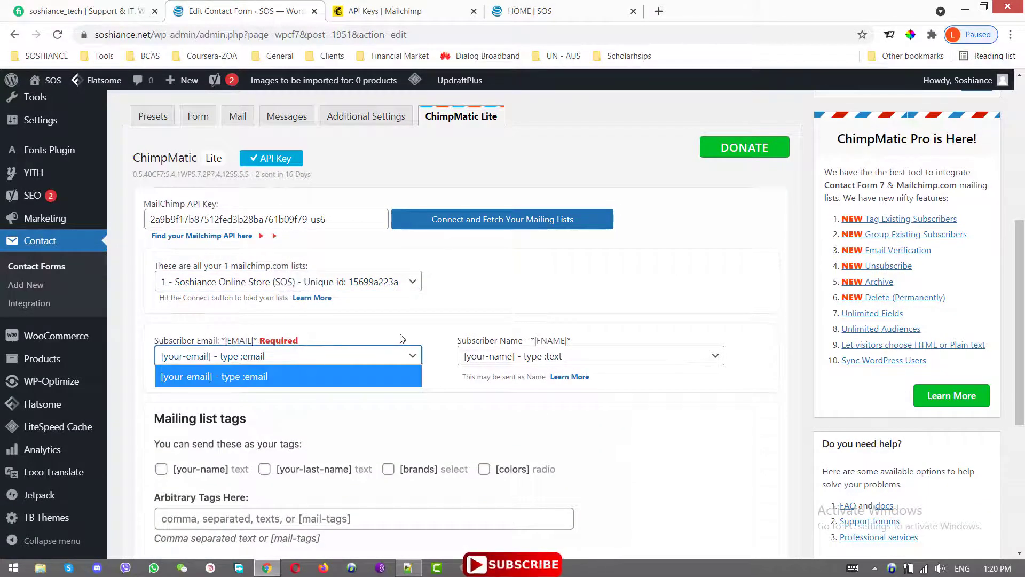
{"action": "left_click", "coordinate": [185, 376]}
{"action": "left_click", "coordinate": [525, 362]}
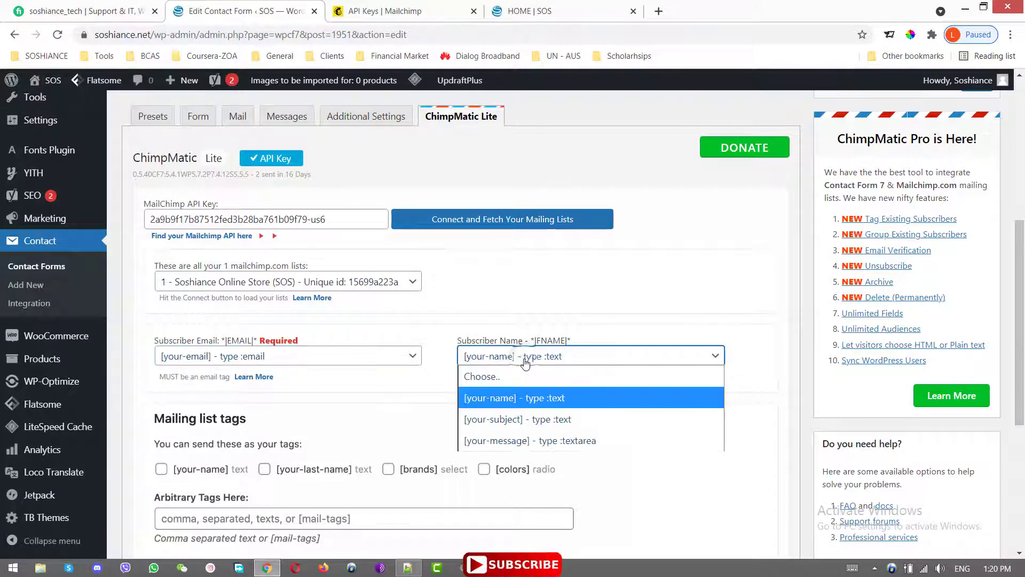
{"action": "left_click", "coordinate": [552, 403]}
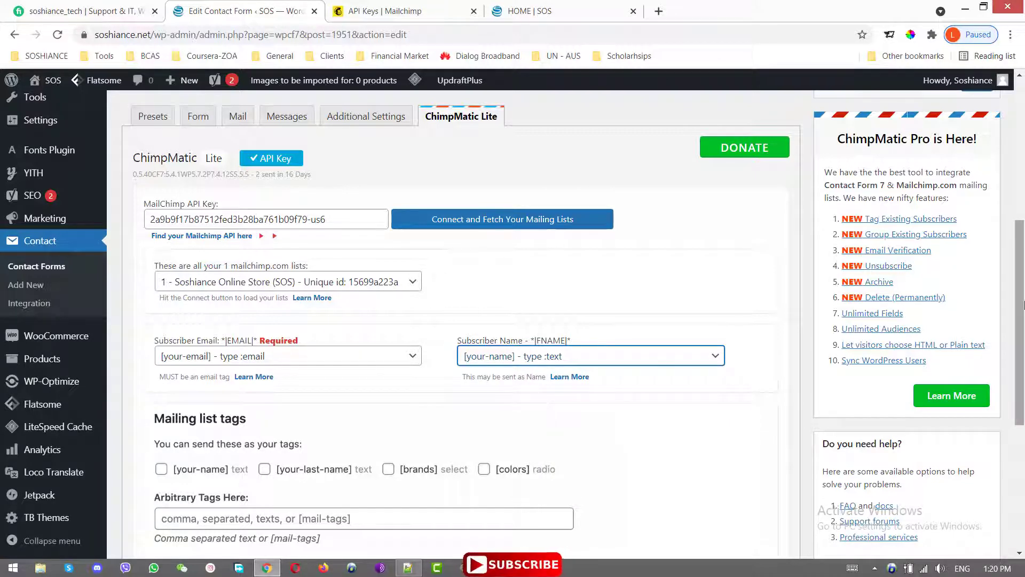
{"action": "left_click_drag", "start_coordinate": [1021, 323], "coordinate": [1022, 449]}
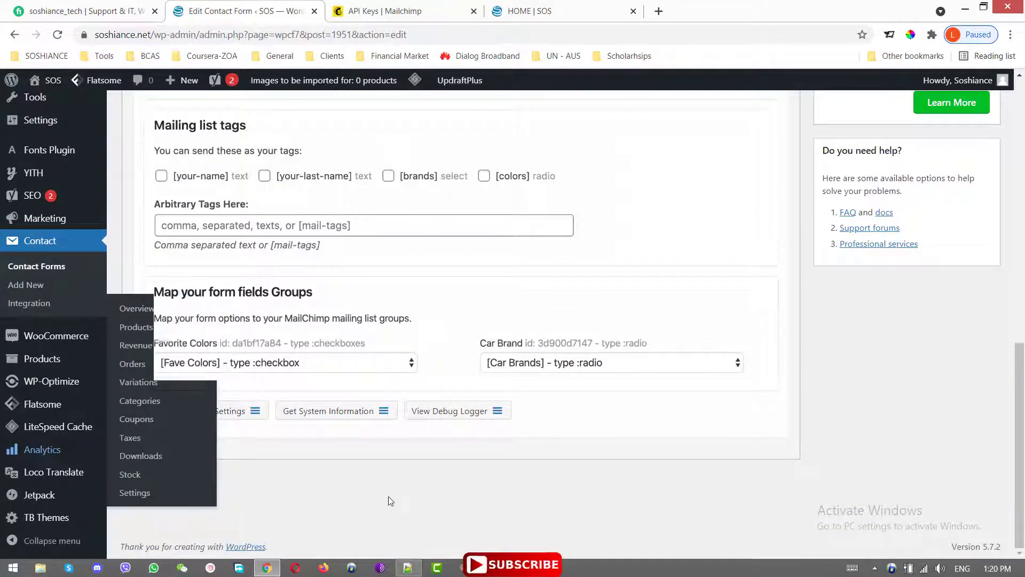
{"action": "left_click", "coordinate": [139, 490]}
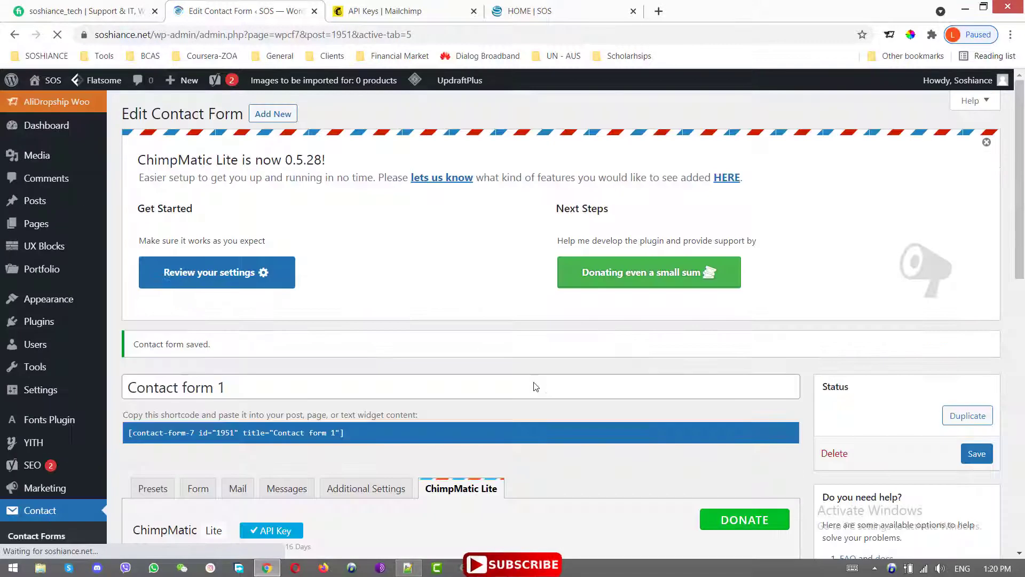
- Open the Soshiance Online Store (SOS) audience dashboard in Mailchimp and view all its contacts
{"action": "left_click", "coordinate": [387, 8]}
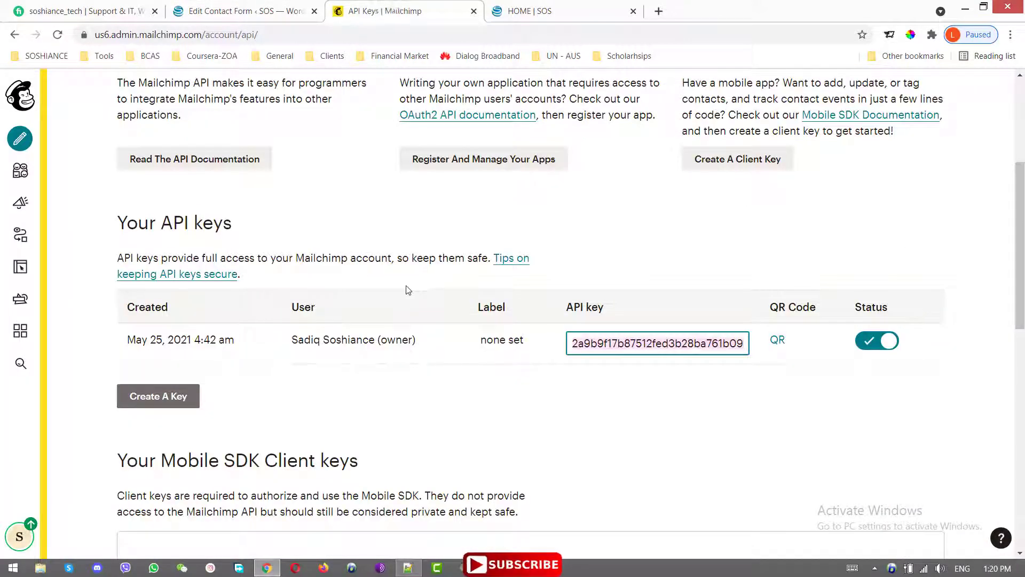
{"action": "scroll", "coordinate": [362, 273], "scroll_direction": "up", "scroll_amount": 4}
{"action": "scroll", "coordinate": [411, 380], "scroll_direction": "up", "scroll_amount": 1}
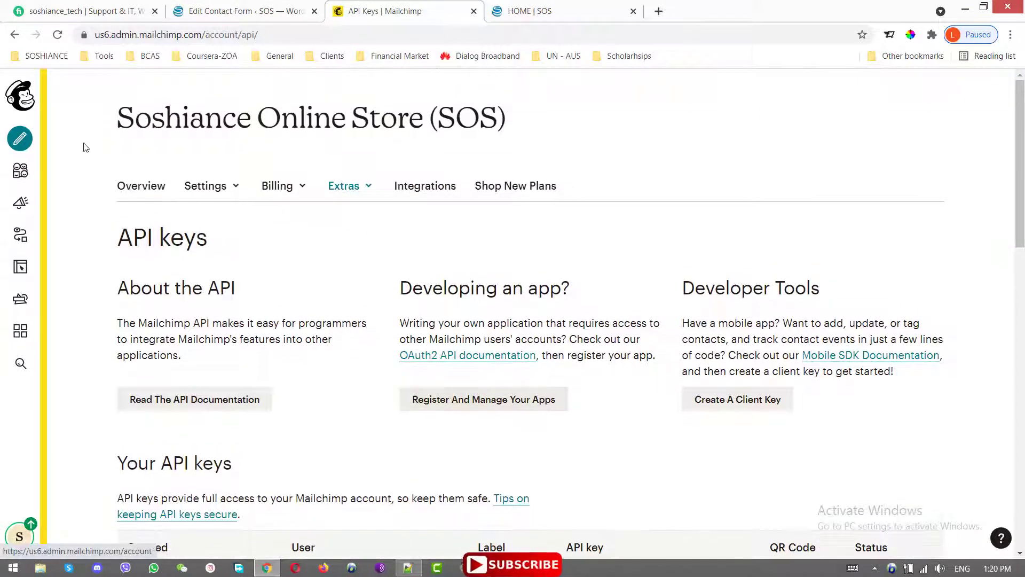
{"action": "left_click", "coordinate": [21, 172]}
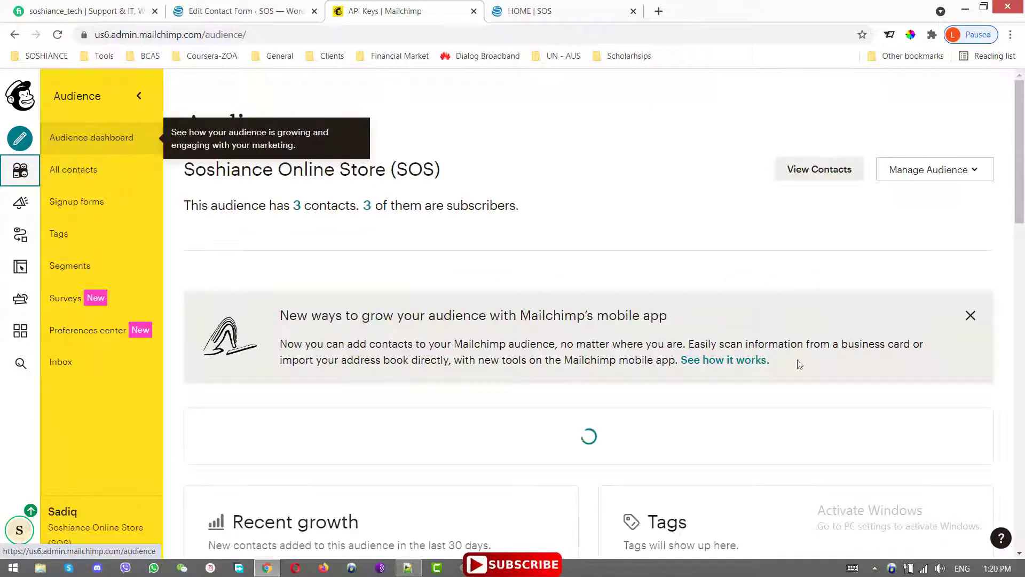
{"action": "left_click", "coordinate": [822, 174]}
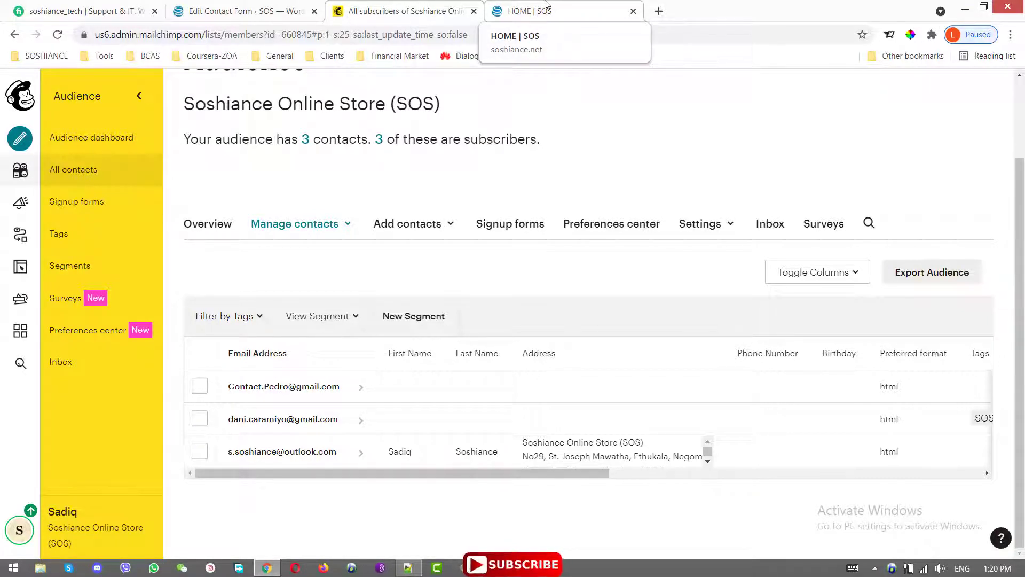
- Sign a test e-mail address up through the home page newsletter box
{"action": "left_click", "coordinate": [546, 5]}
{"action": "left_click_drag", "start_coordinate": [485, 216], "coordinate": [493, 471]}
{"action": "left_click", "coordinate": [462, 398]}
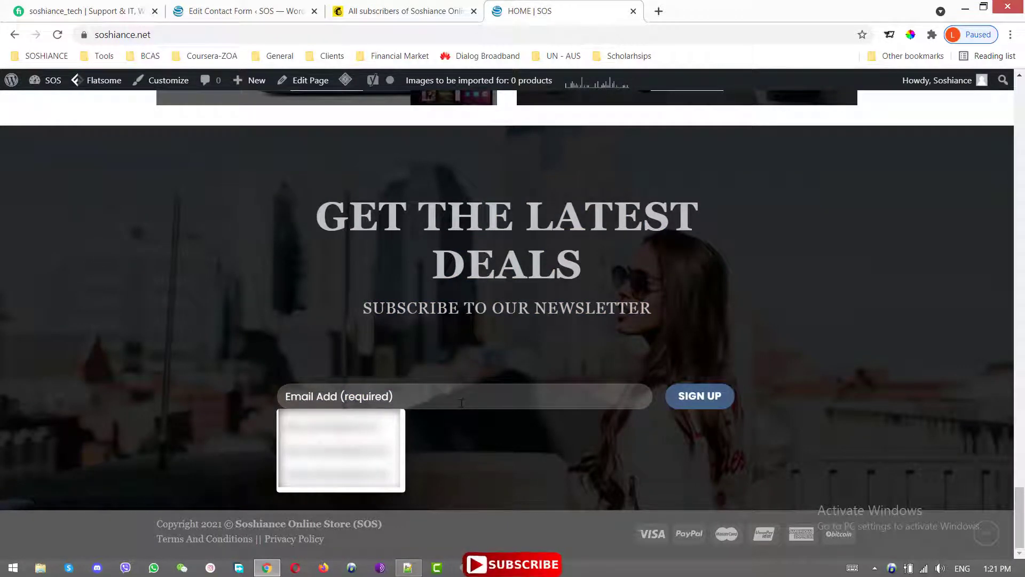
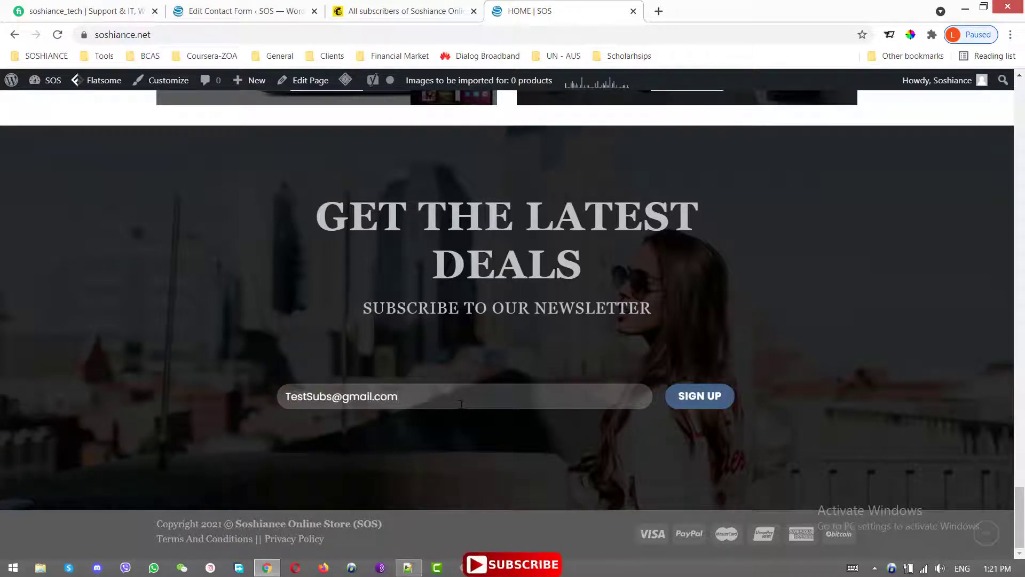
{"action": "left_click", "coordinate": [697, 401]}
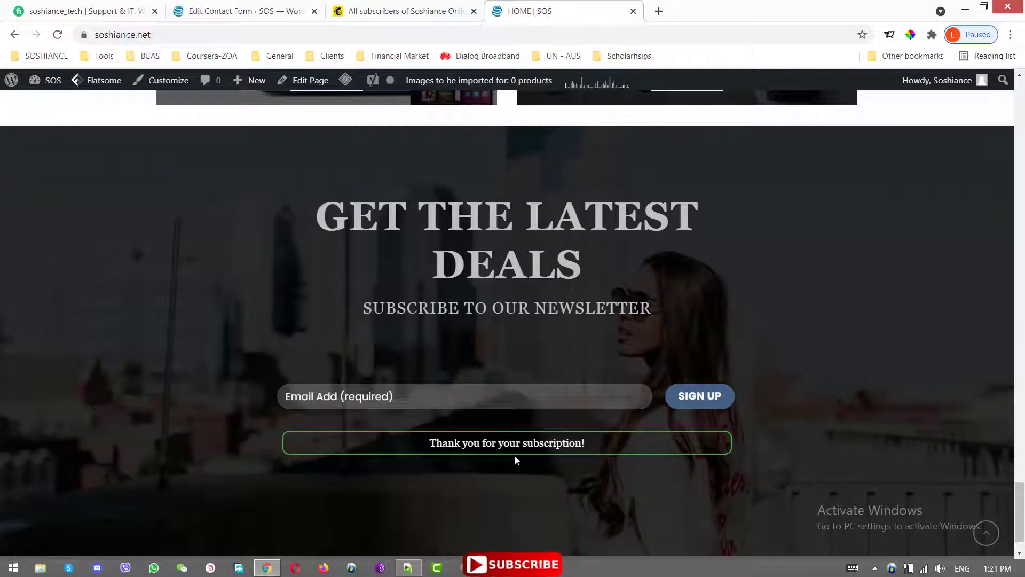
- Open the Contact Us page and enter a name in the question form
{"action": "scroll", "coordinate": [844, 347], "scroll_direction": "up", "scroll_amount": 15}
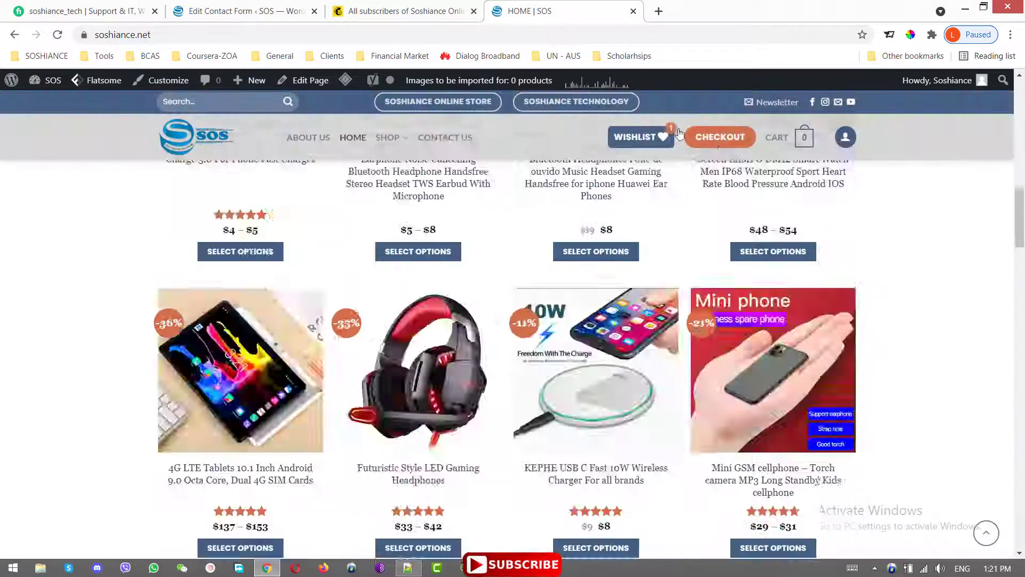
{"action": "scroll", "coordinate": [679, 132], "scroll_direction": "up", "scroll_amount": 10}
{"action": "left_click", "coordinate": [442, 152]}
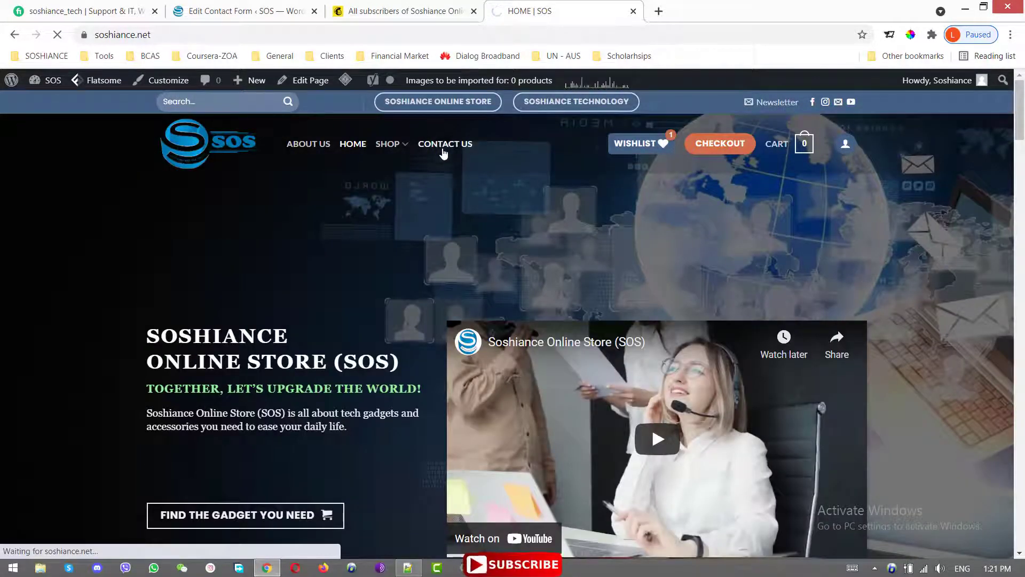
{"action": "scroll", "coordinate": [620, 250], "scroll_direction": "down", "scroll_amount": 5}
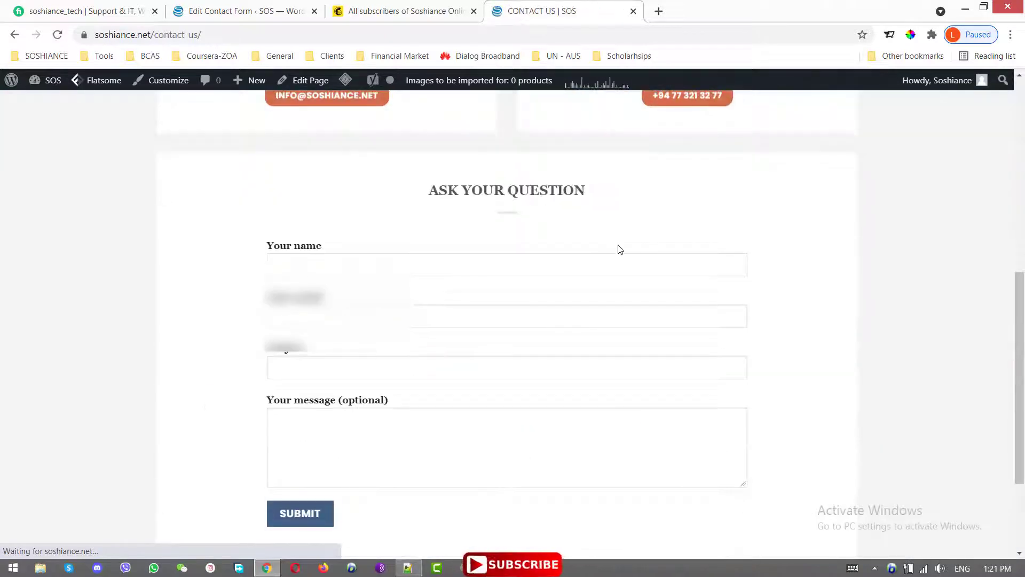
{"action": "scroll", "coordinate": [445, 269], "scroll_direction": "down", "scroll_amount": 1}
{"action": "left_click", "coordinate": [348, 234]}
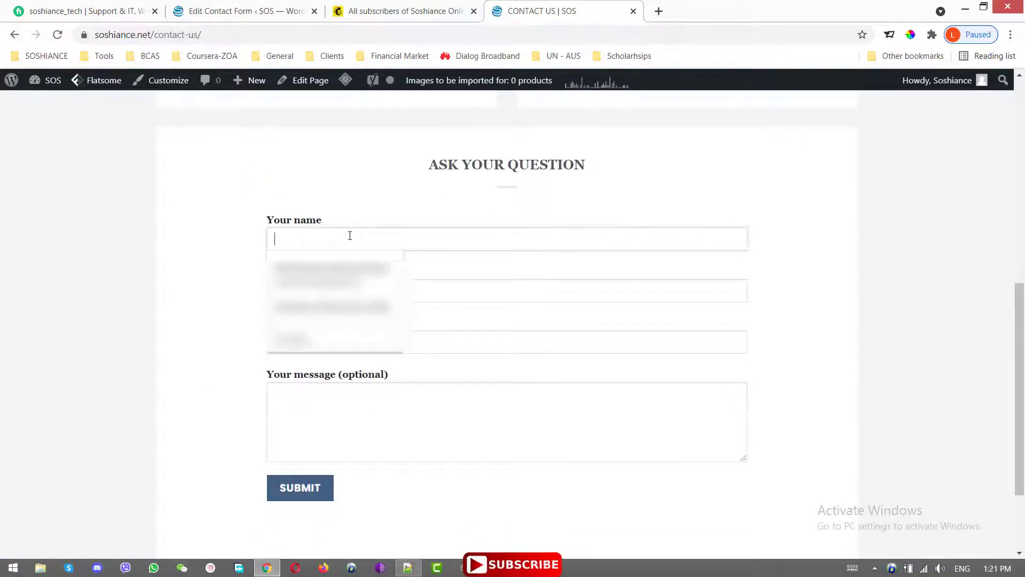
{"action": "type", "text": "Mark"}
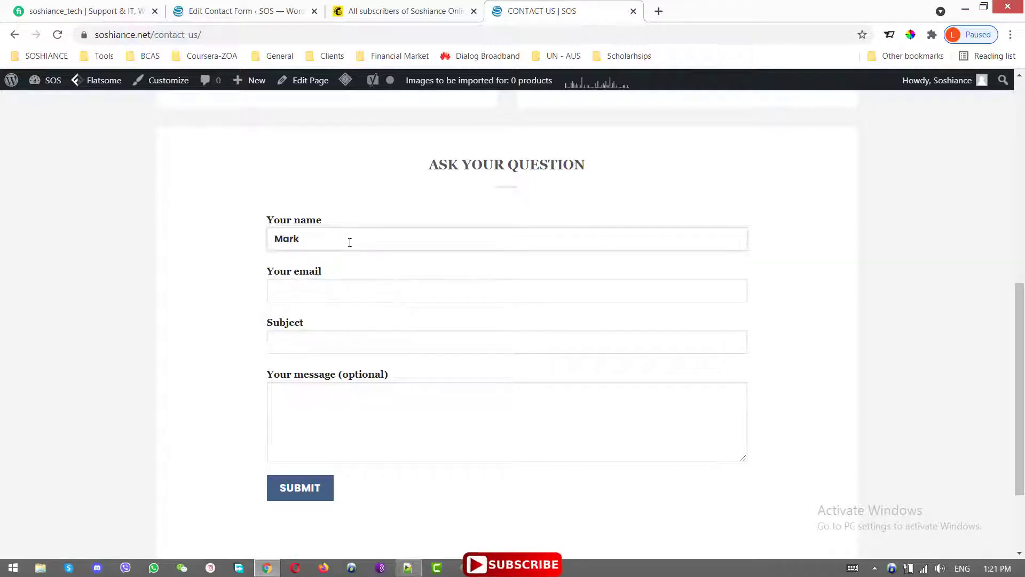